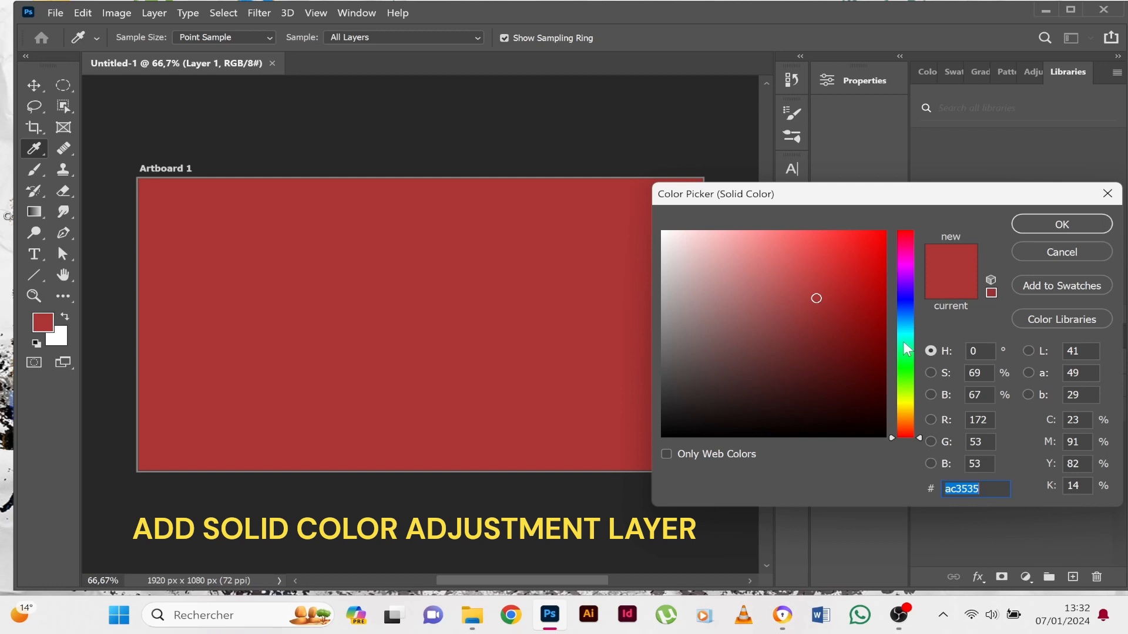
# Step: Choose a light yellow-green for the solid color fill layer and accept it
pyautogui.click(905, 393)
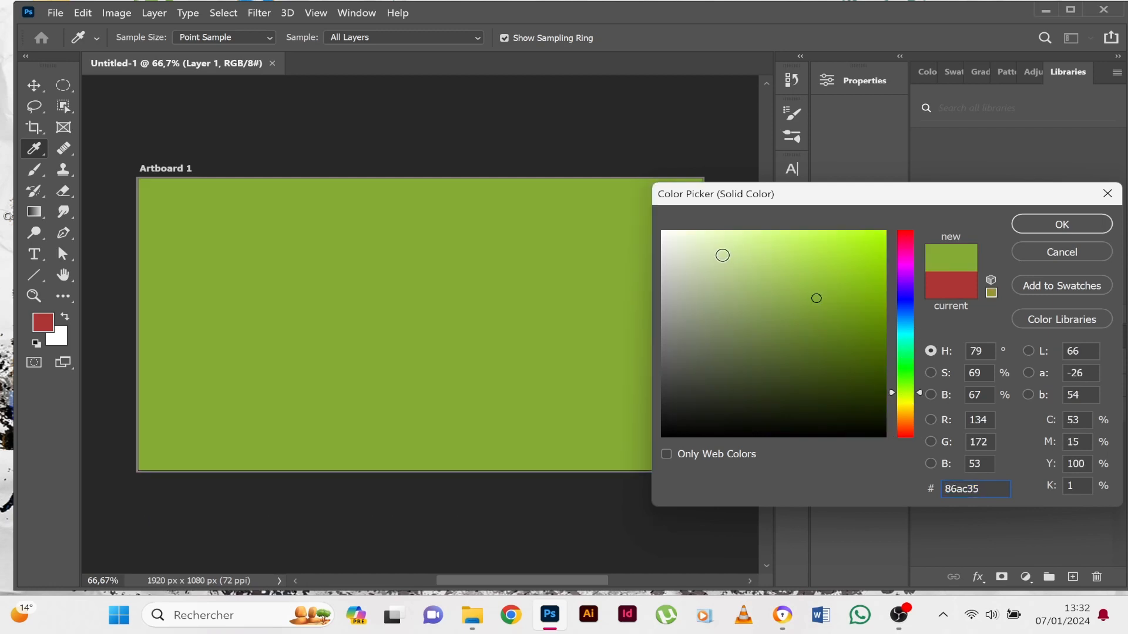
pyautogui.click(730, 255)
pyautogui.click(1062, 224)
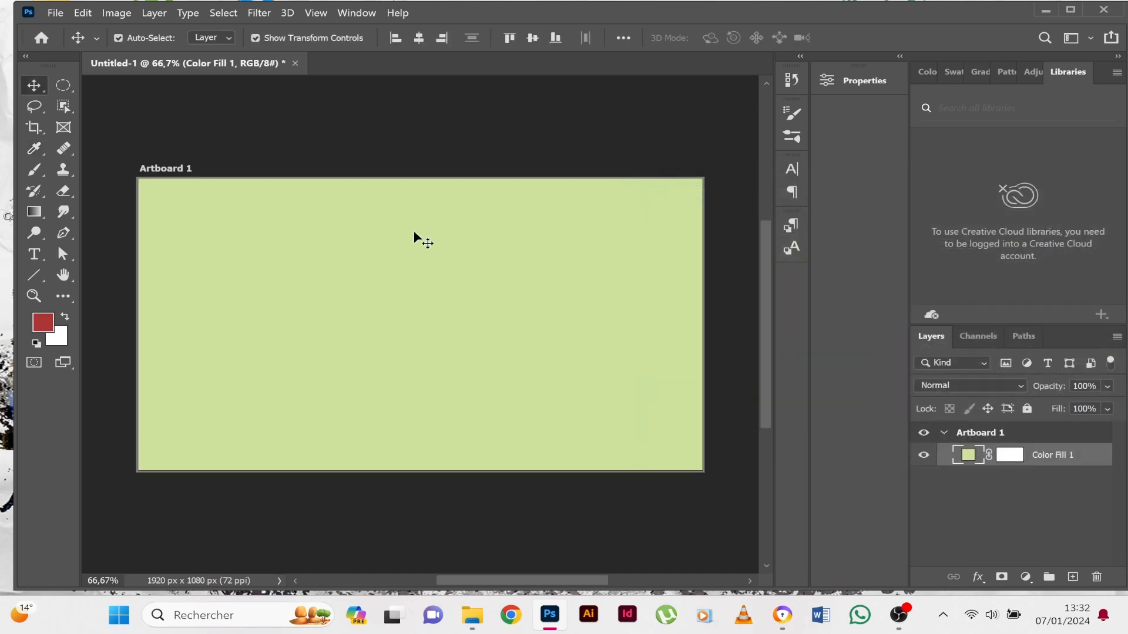
# Step: Add a text layer reading "LOGO" on the artboard
pyautogui.click(34, 254)
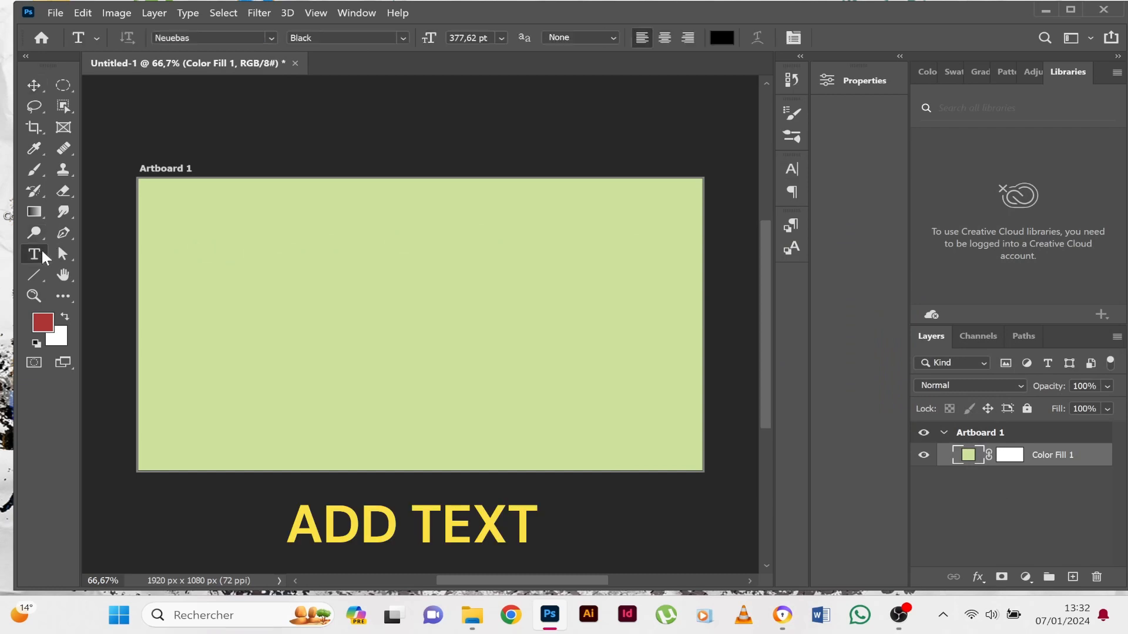
pyautogui.click(398, 297)
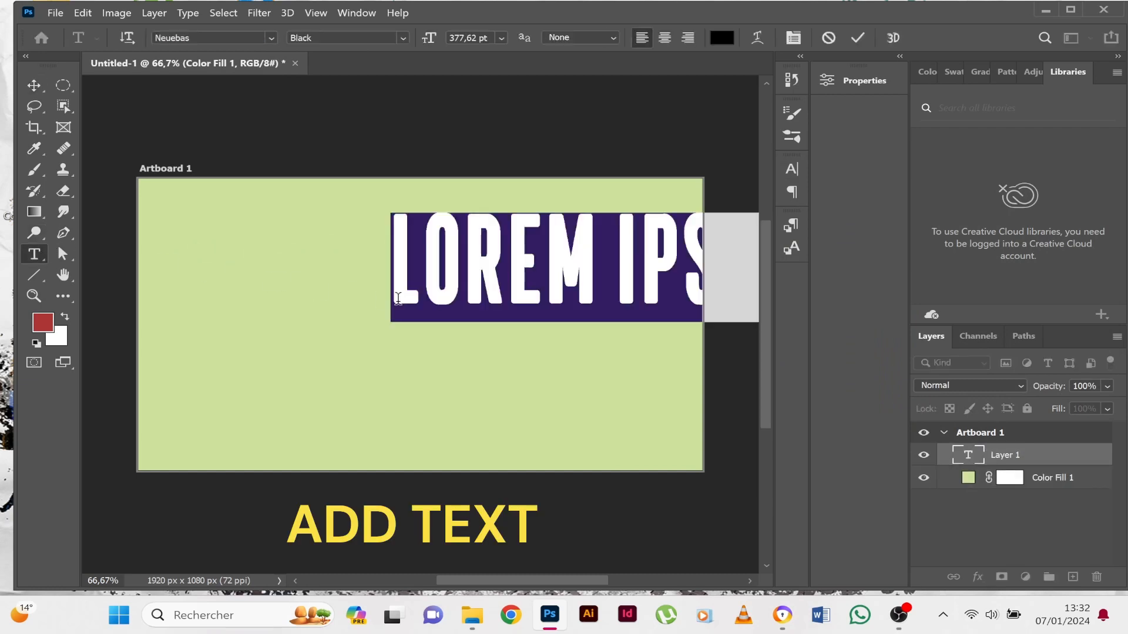
pyautogui.write('LOGO')
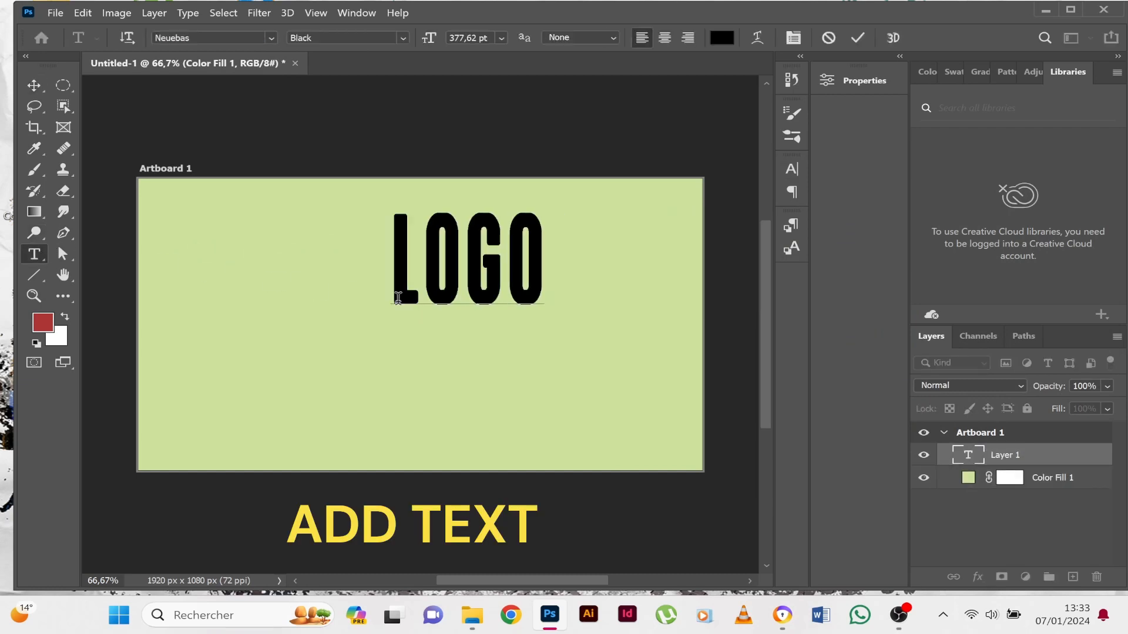
pyautogui.click(856, 38)
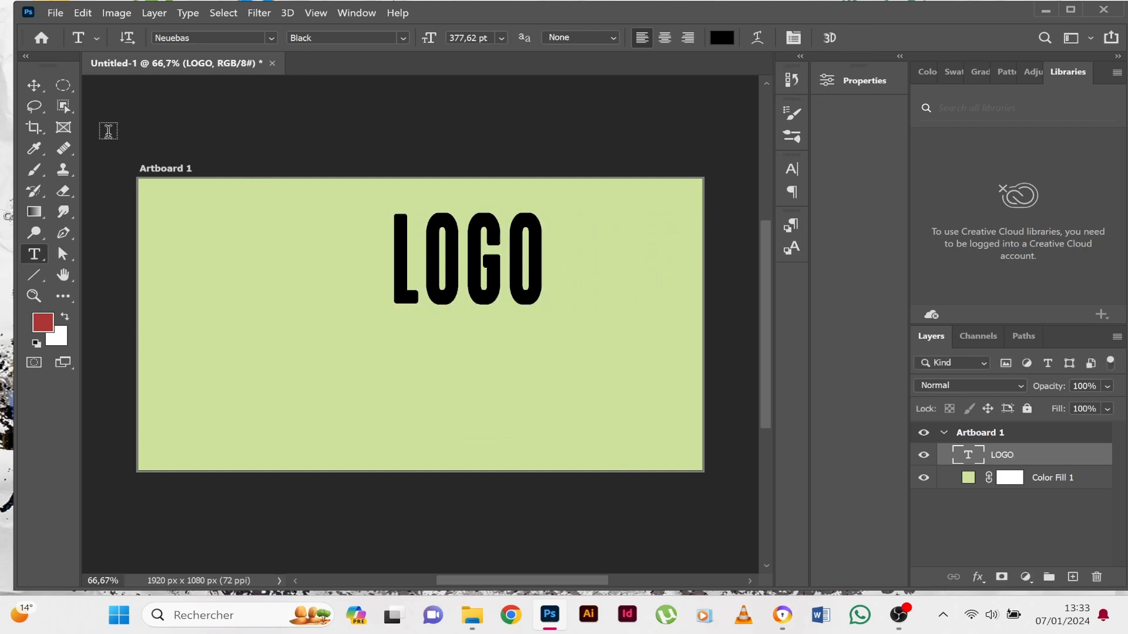
# Step: Enlarge and widen the LOGO text with a free transform so it spans most of the artboard's width
pyautogui.click(34, 85)
pyautogui.moveTo(394, 304); pyautogui.dragTo(222, 439)
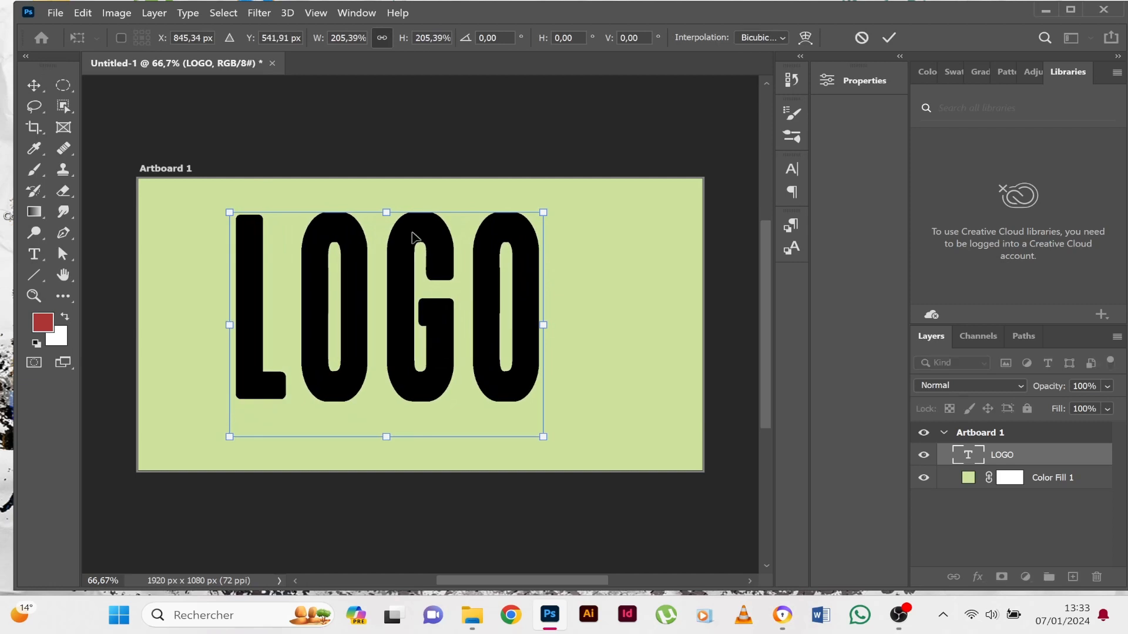
pyautogui.moveTo(390, 213); pyautogui.dragTo(393, 249)
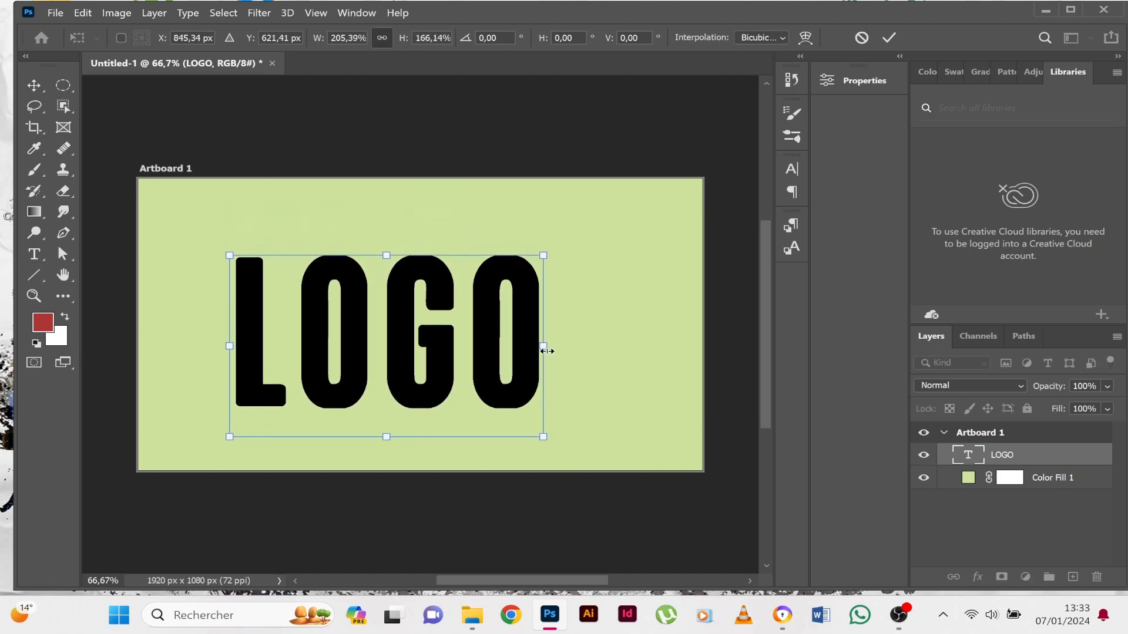
pyautogui.moveTo(545, 347); pyautogui.dragTo(702, 342)
pyautogui.moveTo(615, 355); pyautogui.dragTo(589, 339)
pyautogui.click(891, 38)
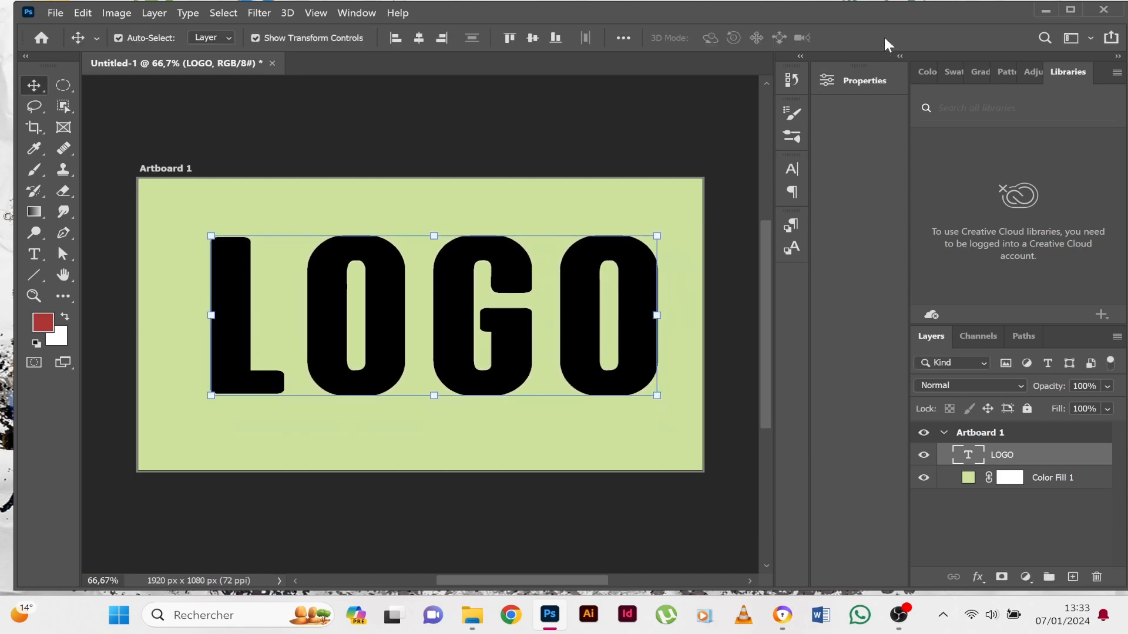
# Step: Center the LOGO text vertically and horizontally on the artboard, then clear the selection
pyautogui.hotkey('ctrl', 'a')
pyautogui.click(537, 37)
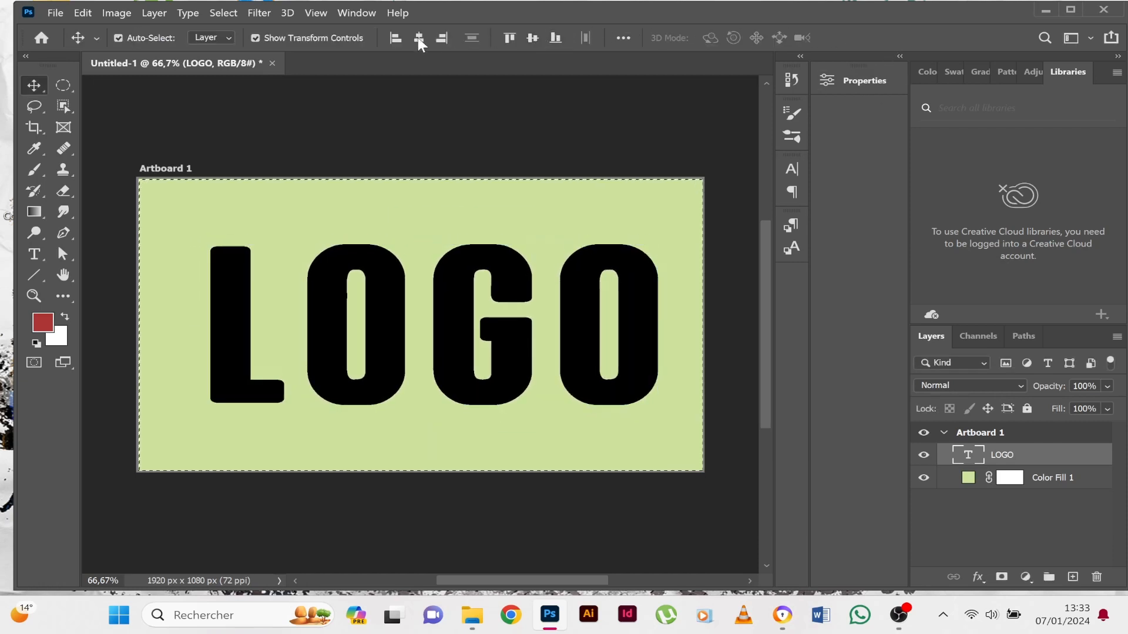
pyautogui.click(418, 38)
pyautogui.hotkey('ctrl', 'd')
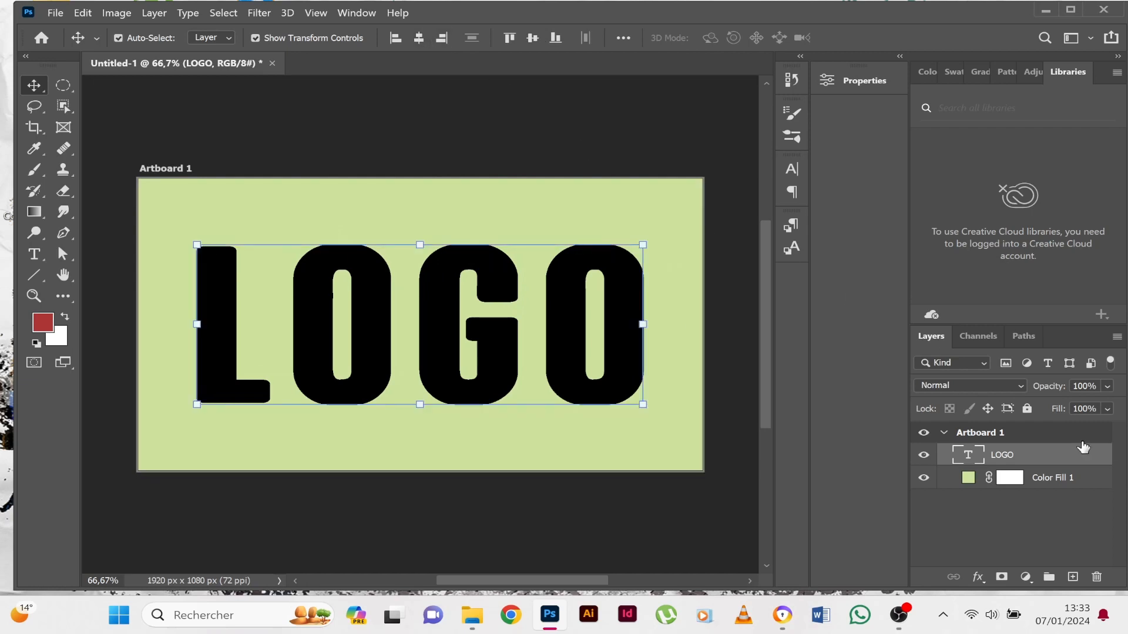
# Step: Open the LOGO layer's blending options and reduce its fill opacity to 0%
pyautogui.rightClick(1031, 457)
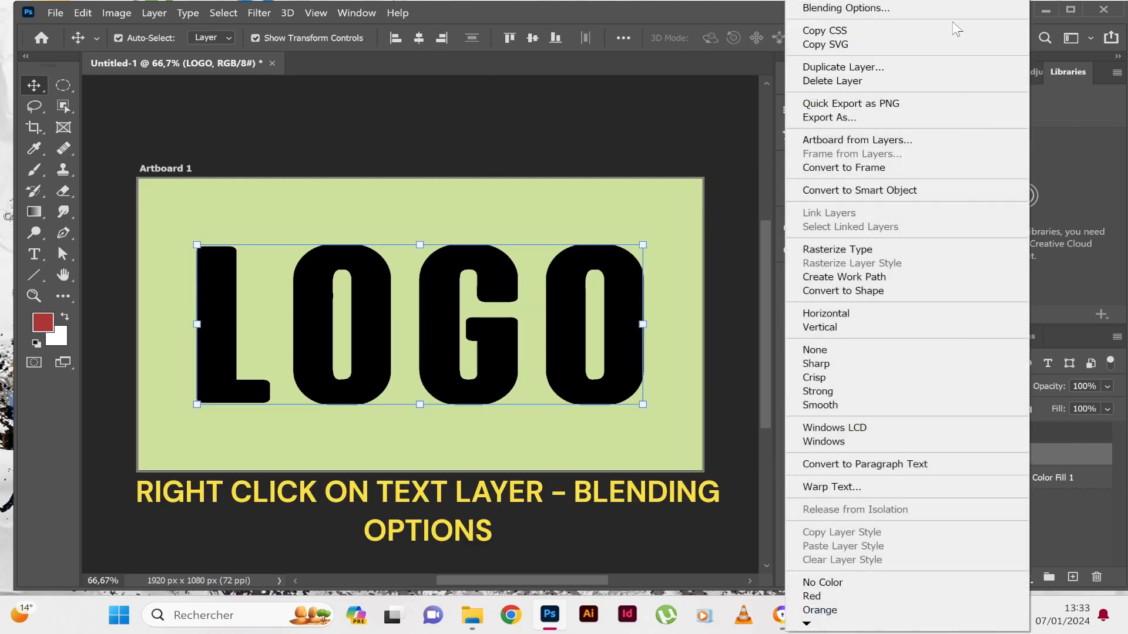
pyautogui.click(942, 7)
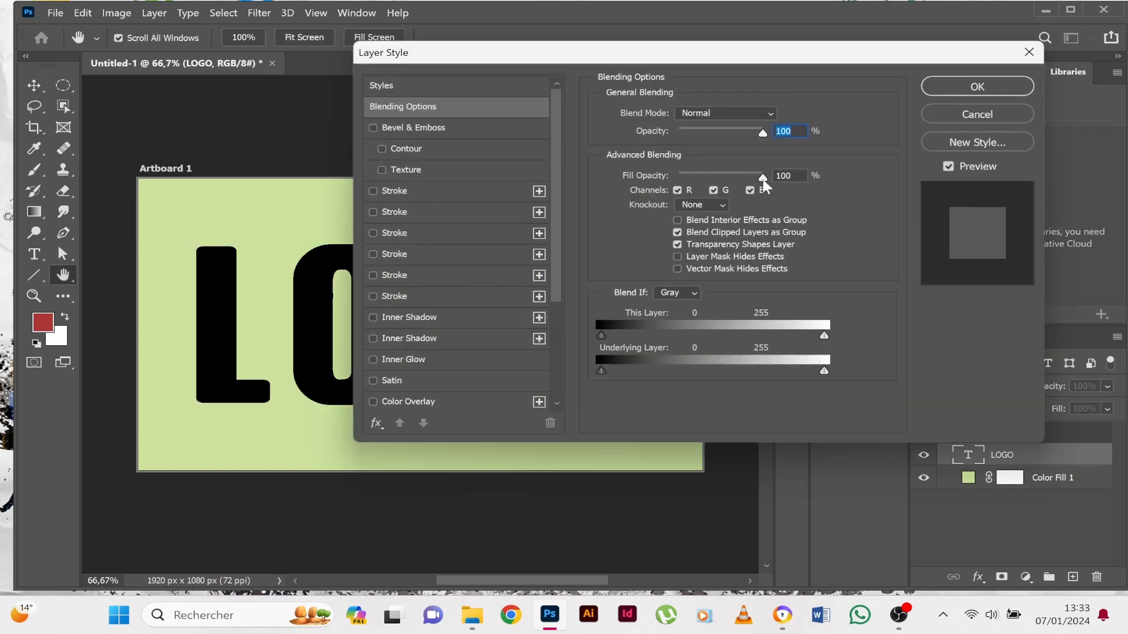
pyautogui.moveTo(763, 178); pyautogui.dragTo(671, 173)
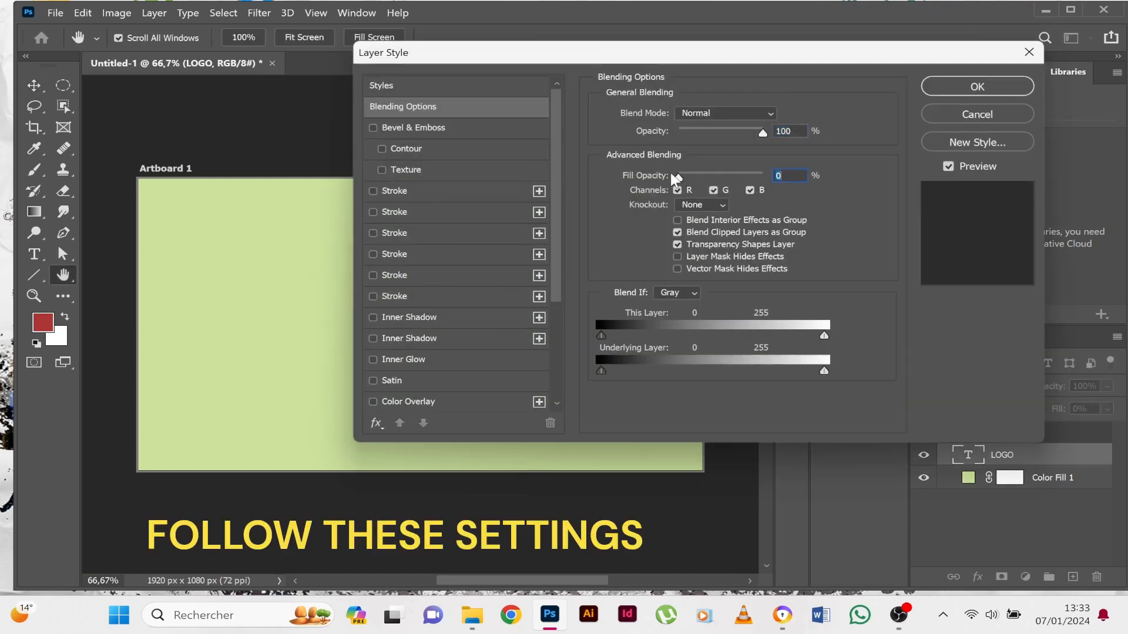
# Step: Enable Bevel & Emboss on the LOGO layer with the Pillow Emboss style and Smooth technique
pyautogui.click(374, 127)
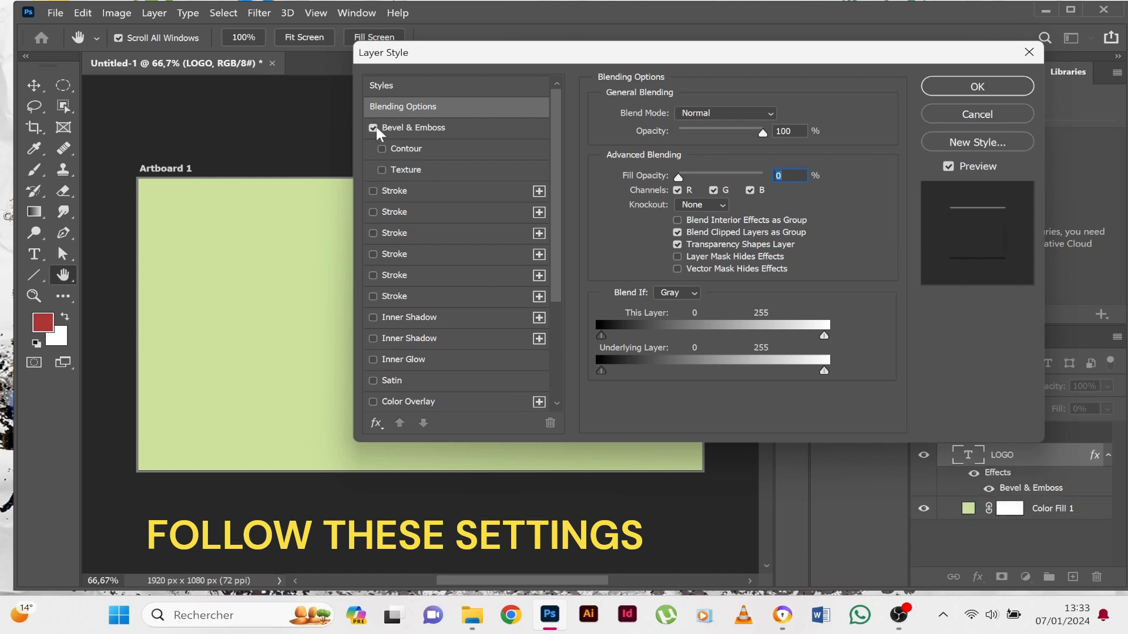
pyautogui.click(415, 127)
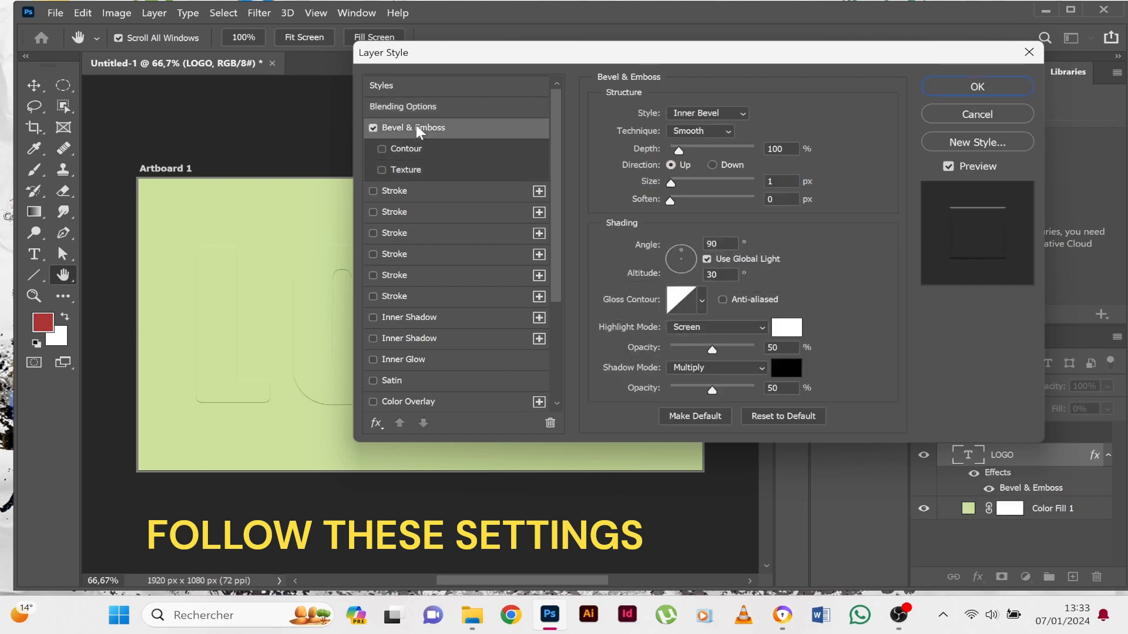
pyautogui.click(717, 110)
pyautogui.click(718, 162)
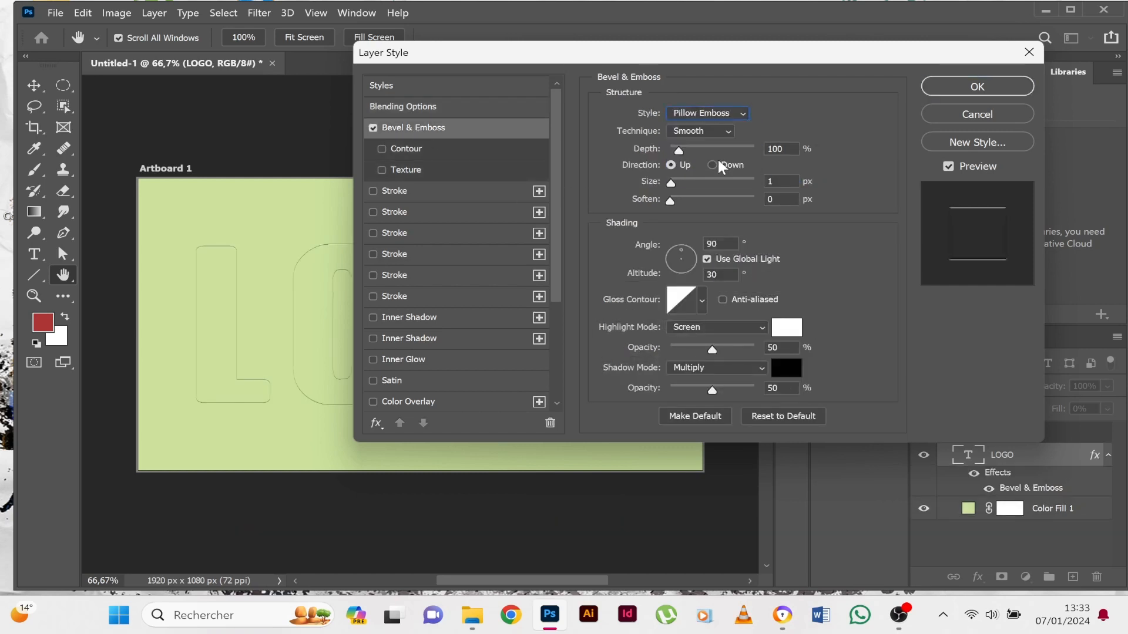
pyautogui.click(705, 131)
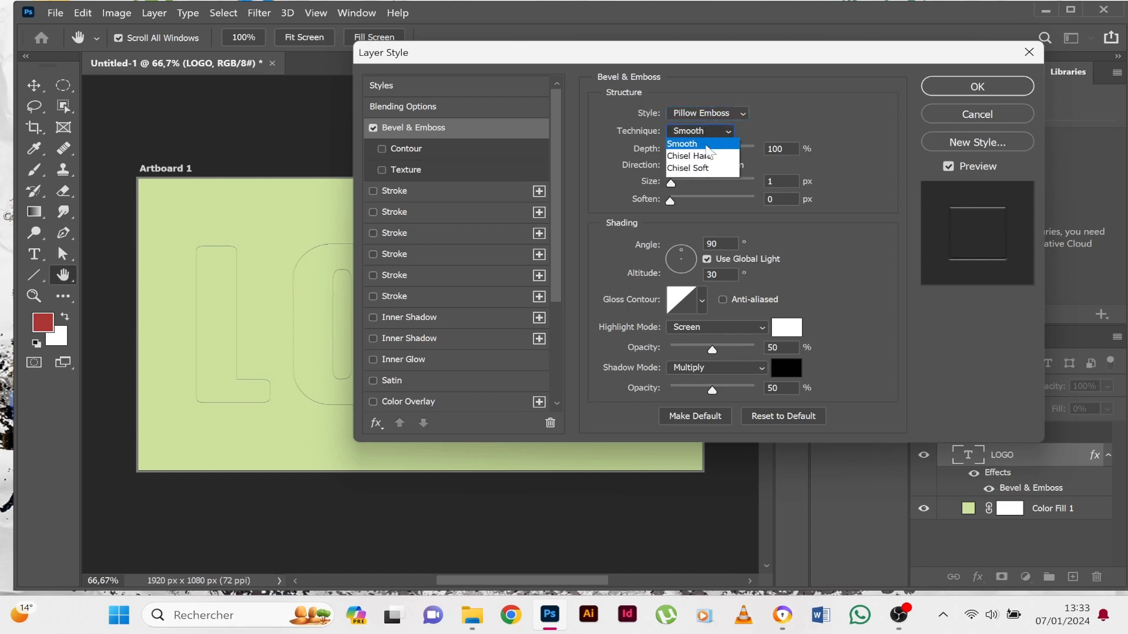
pyautogui.click(706, 146)
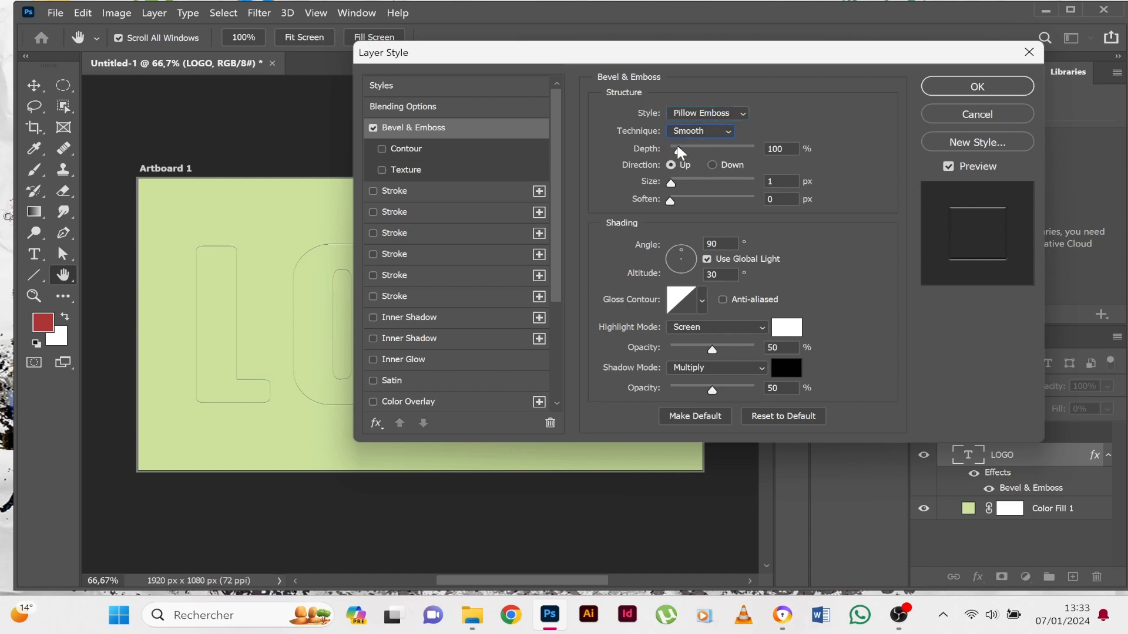
# Step: Set the bevel's depth to 178% and its size to 27 px
pyautogui.moveTo(677, 148)
pyautogui.mouseDown()
pyautogui.moveTo(699, 150)
pyautogui.moveTo(685, 150)
pyautogui.mouseUp()
pyautogui.click(685, 178)
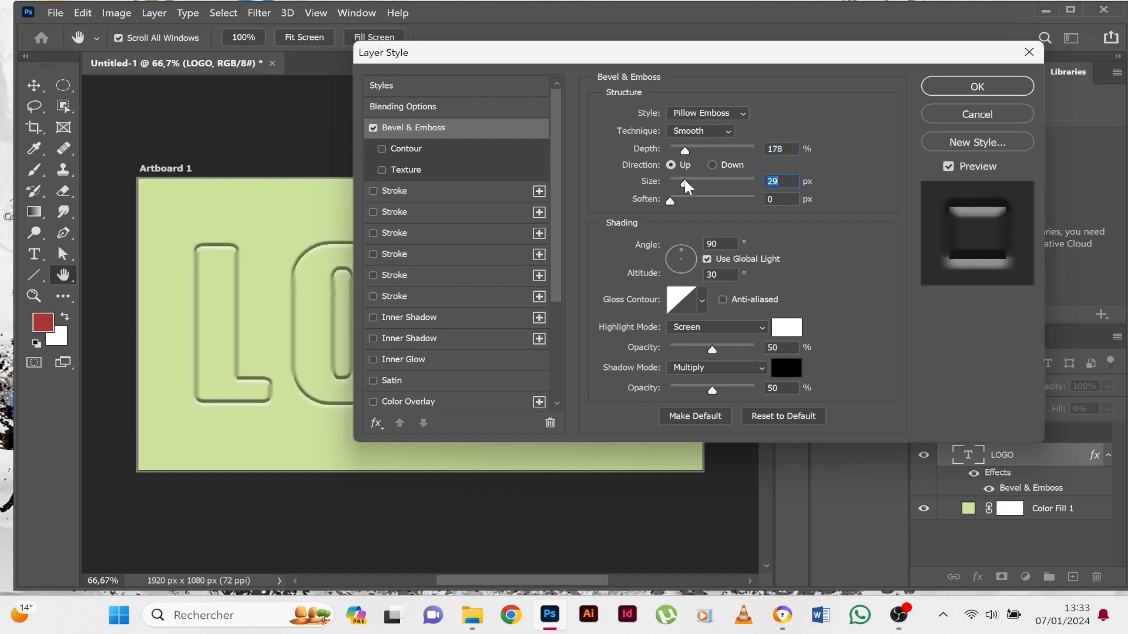
pyautogui.moveTo(681, 182); pyautogui.dragTo(685, 181)
# Step: Turn off global light for the bevel, set its angle to 135°, and choose the triple-peaked gloss contour
pyautogui.click(708, 259)
pyautogui.write('135')
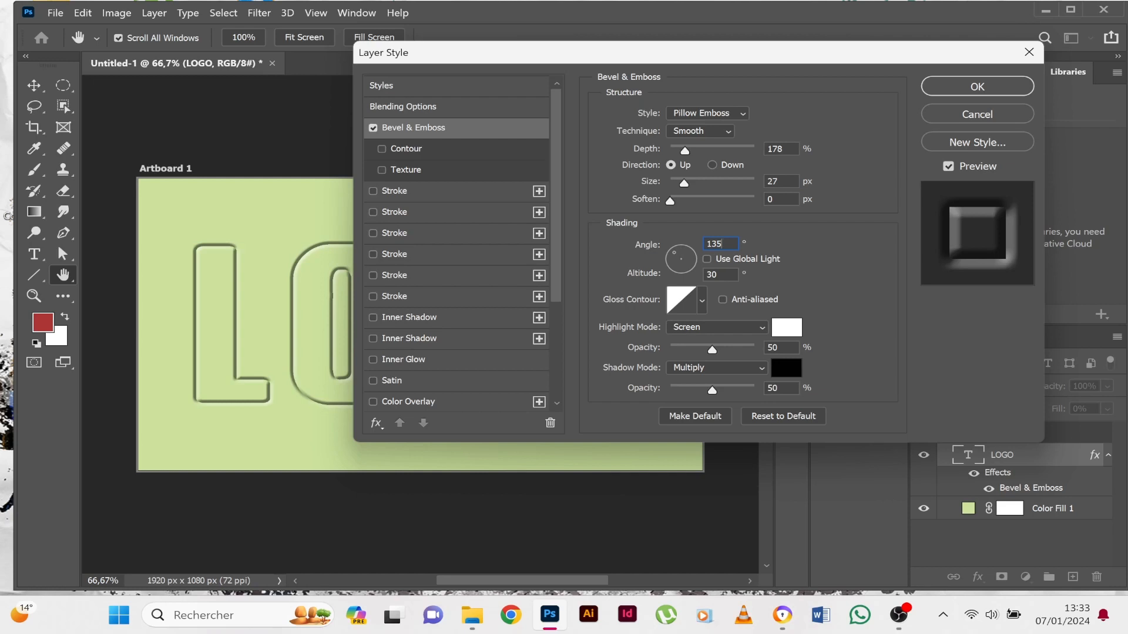
pyautogui.click(714, 274)
pyautogui.doubleClick(714, 275)
pyautogui.click(702, 301)
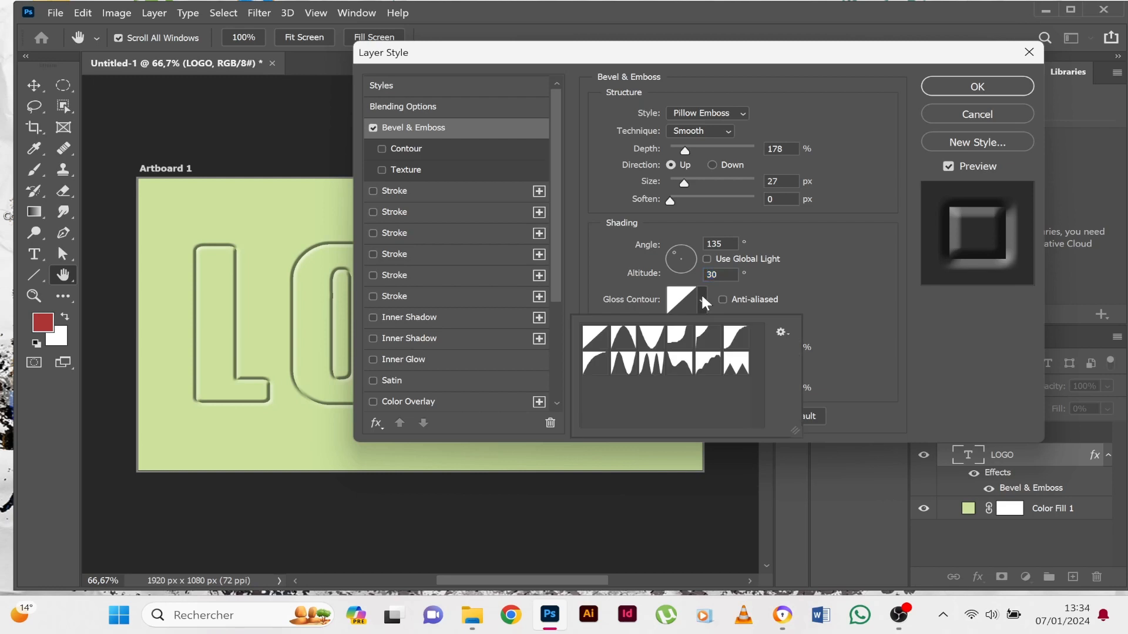
pyautogui.click(657, 368)
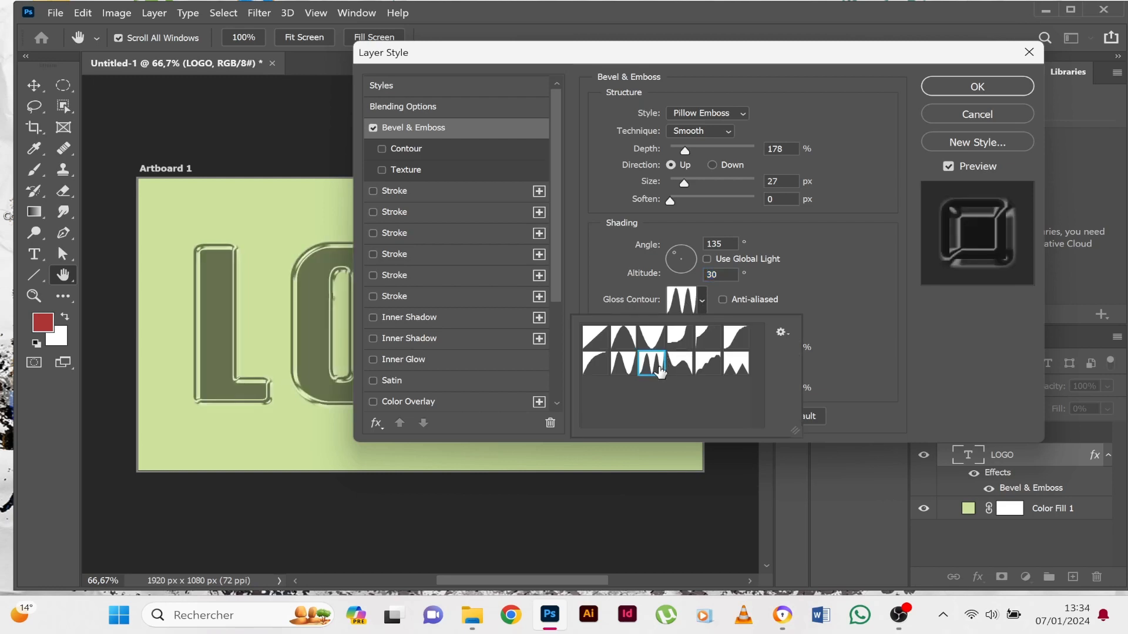
pyautogui.click(823, 288)
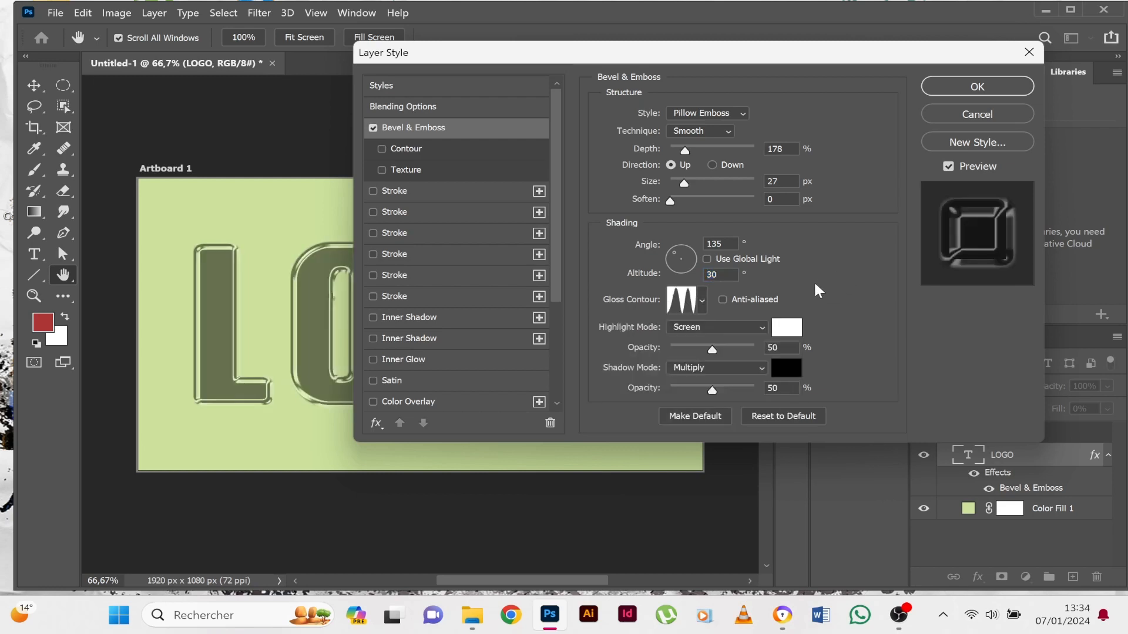
# Step: Set the bevel's highlight mode to Linear Dodge (Add) with 70% opacity
pyautogui.click(746, 329)
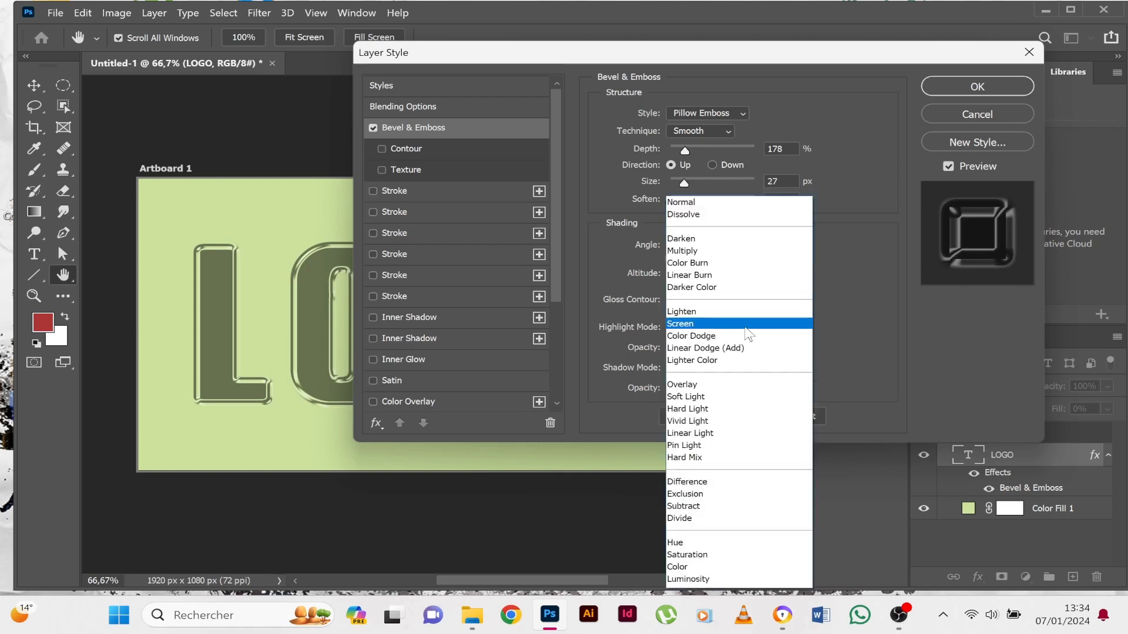
pyautogui.click(734, 348)
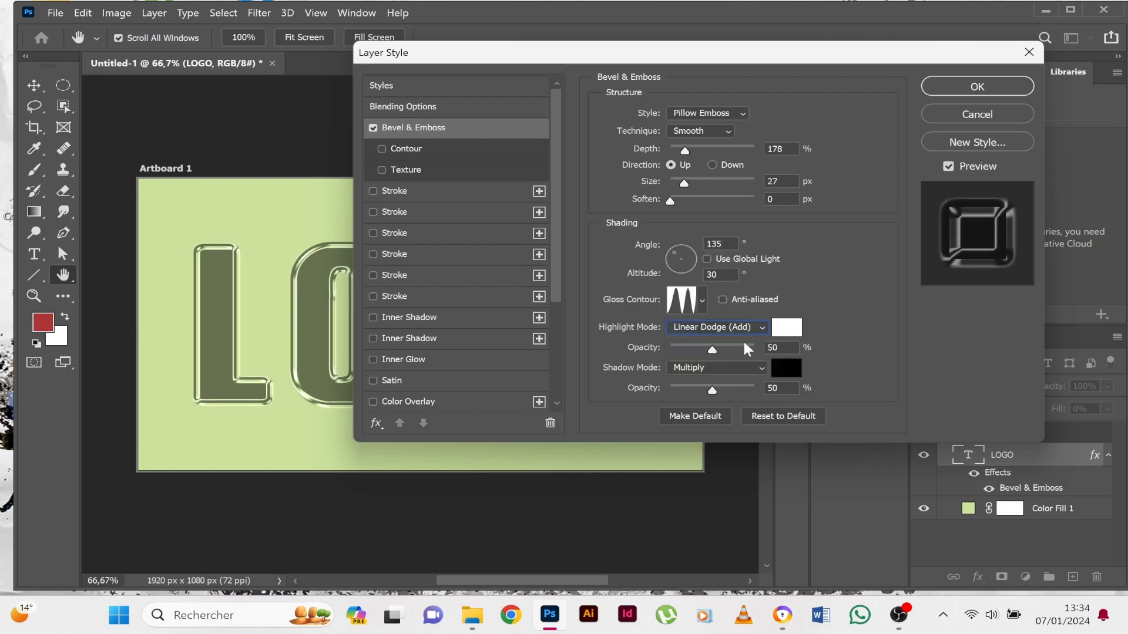
pyautogui.click(726, 347)
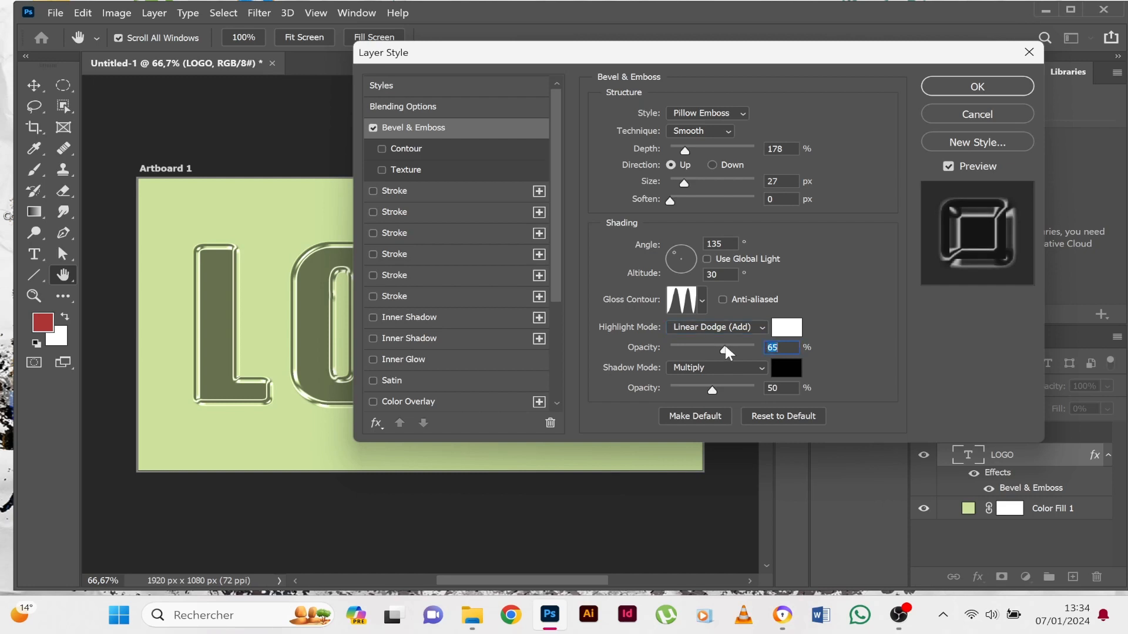
pyautogui.moveTo(725, 346); pyautogui.dragTo(729, 346)
# Step: Keep the bevel's shadow mode at Multiply and lower its opacity to 13%
pyautogui.click(720, 369)
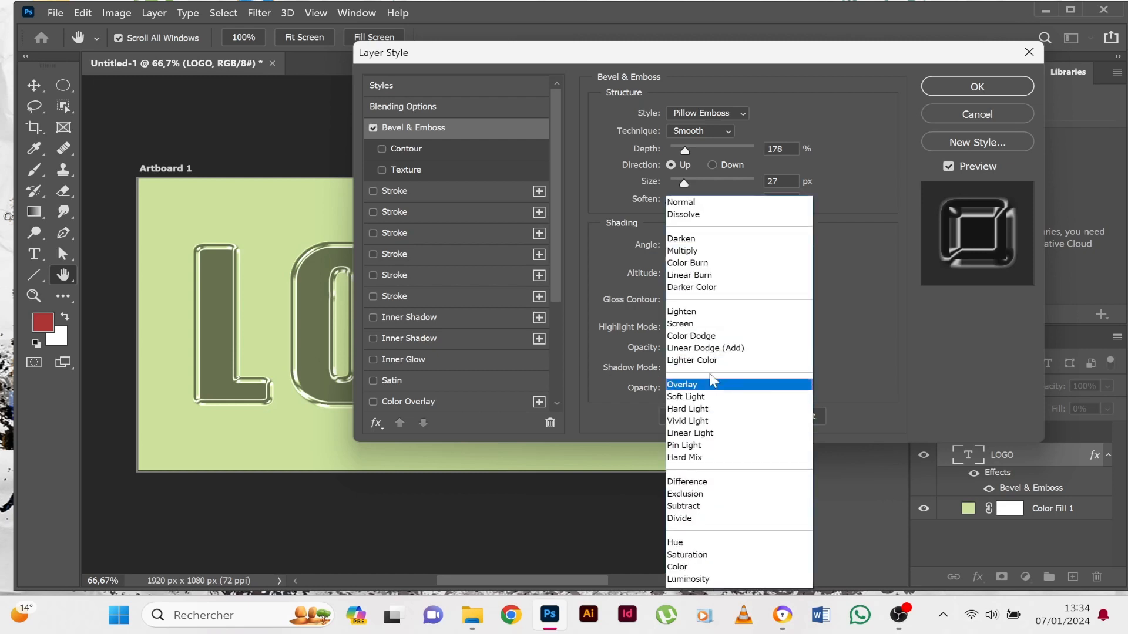
pyautogui.click(713, 252)
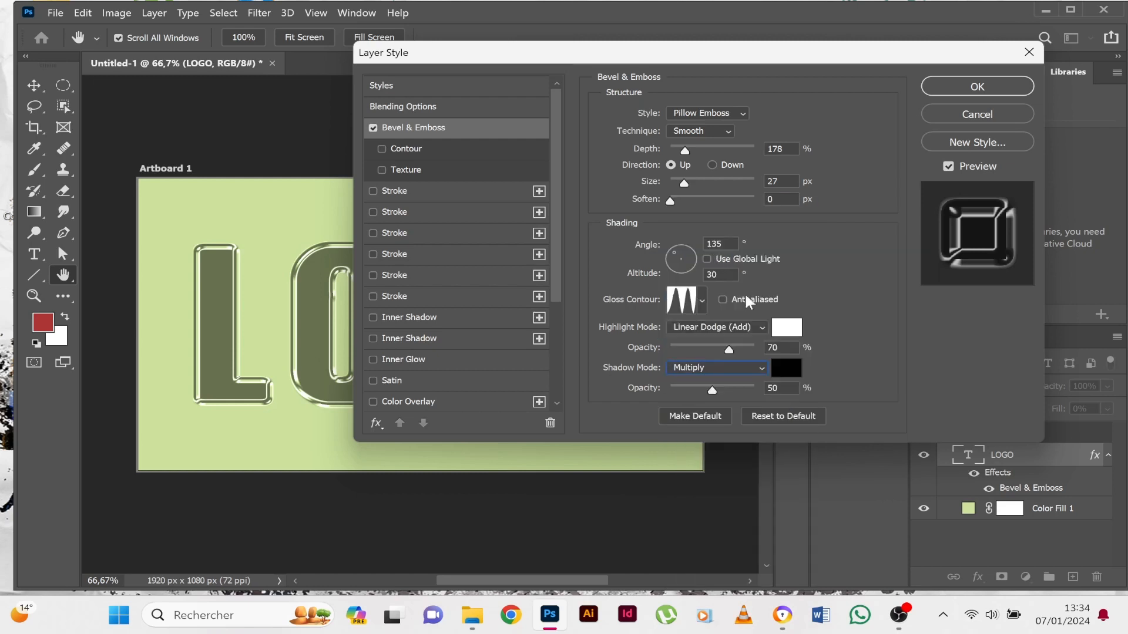
pyautogui.moveTo(689, 385); pyautogui.dragTo(680, 389)
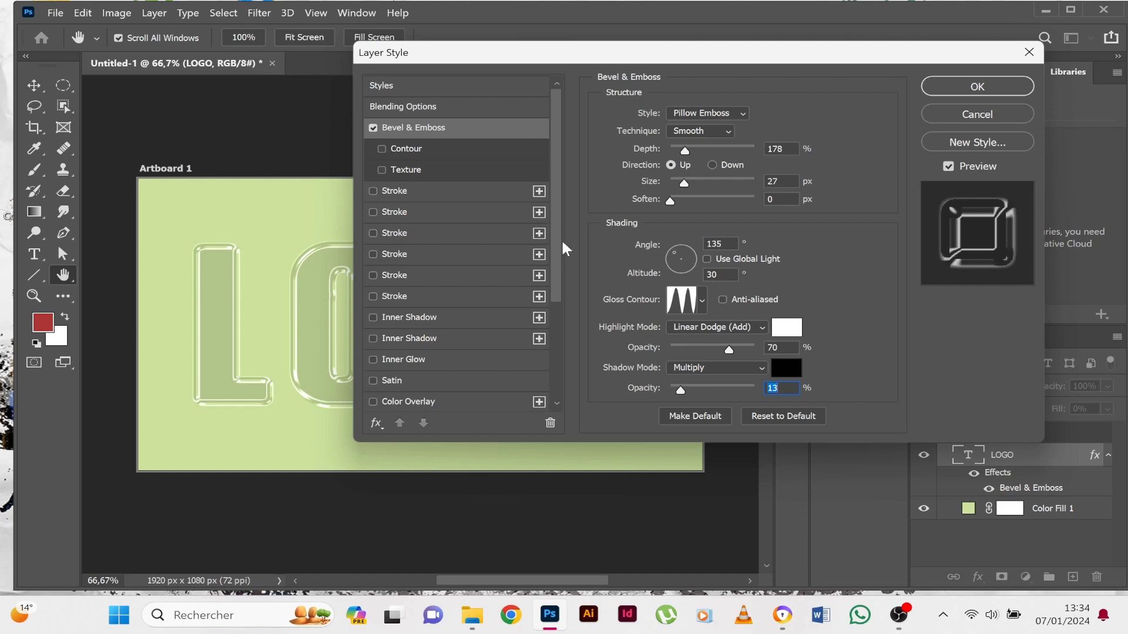
# Step: Enable Inner Glow on the LOGO layer with 18% opacity and a size of 8 px
pyautogui.moveTo(553, 220); pyautogui.dragTo(552, 298)
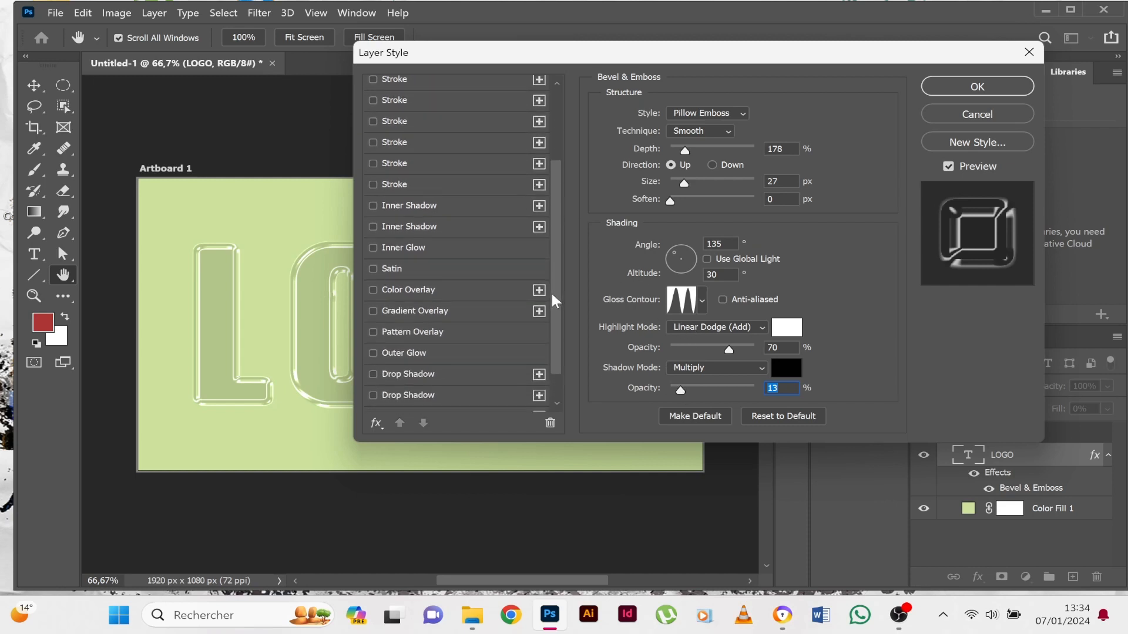
pyautogui.click(374, 247)
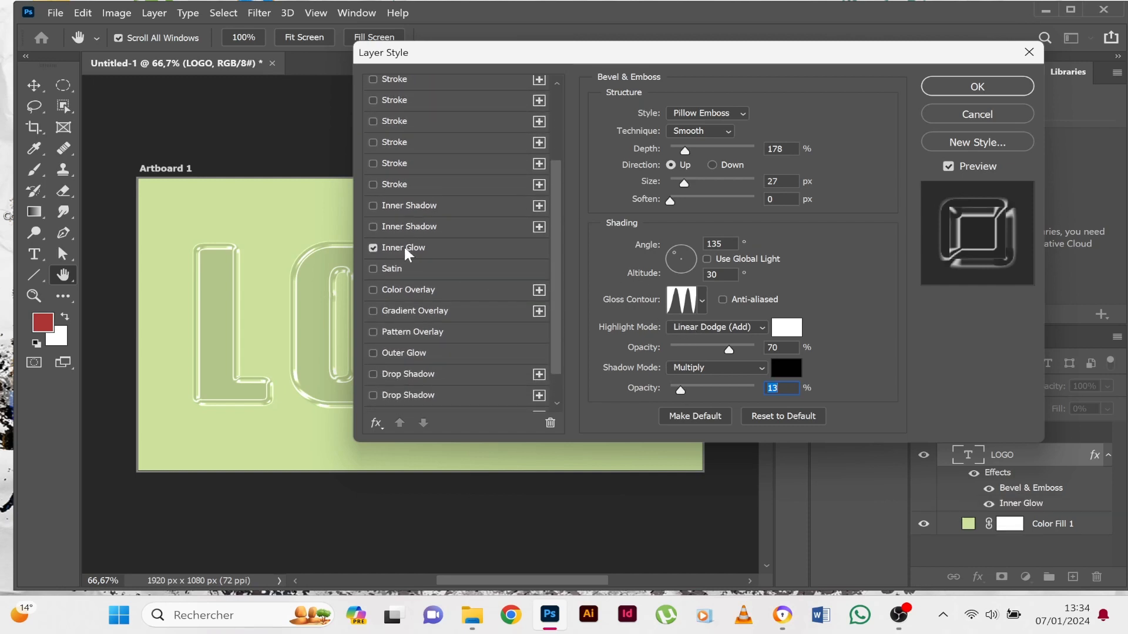
pyautogui.click(404, 246)
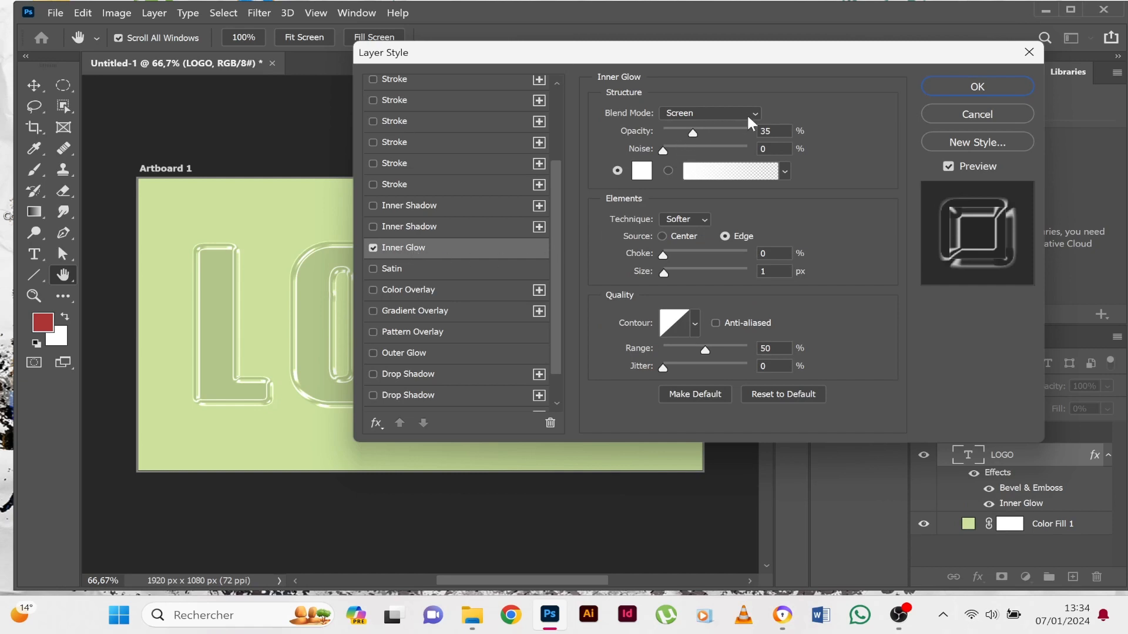
pyautogui.moveTo(675, 130); pyautogui.dragTo(679, 130)
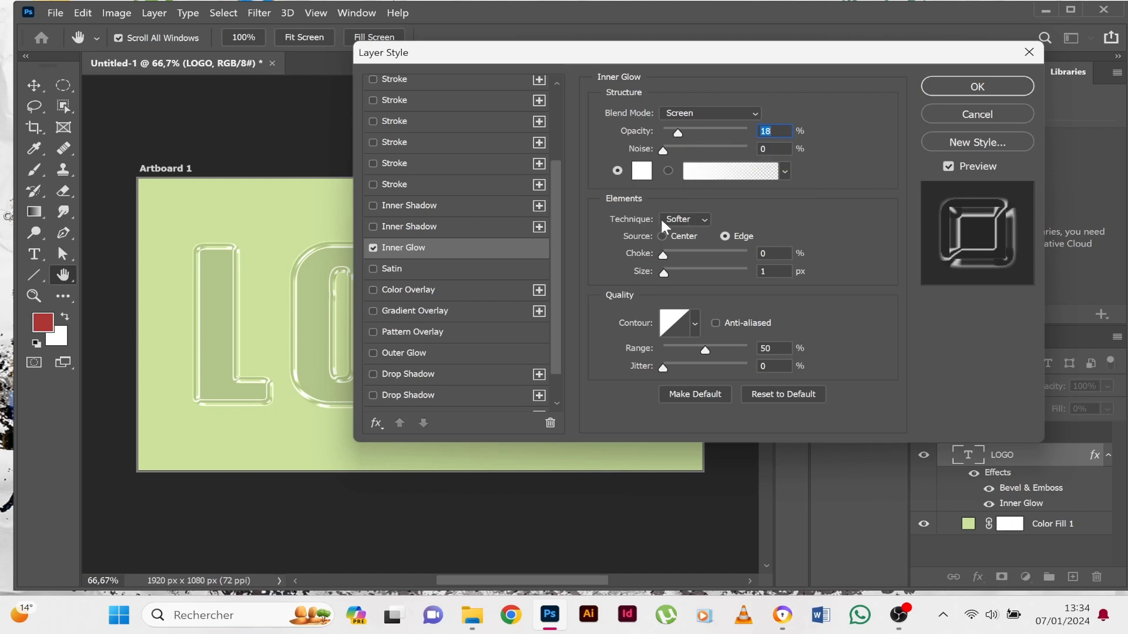
pyautogui.moveTo(664, 275); pyautogui.dragTo(670, 274)
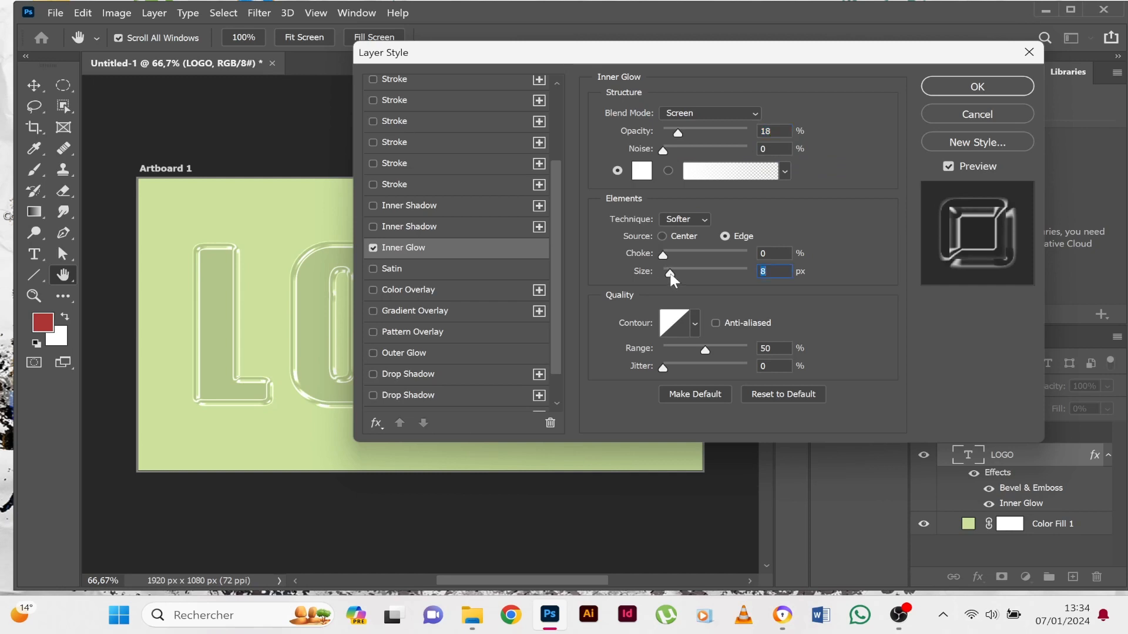
# Step: Set the Inner Glow contour to the V-shaped inverted-cone preset, third in the first row
pyautogui.click(696, 321)
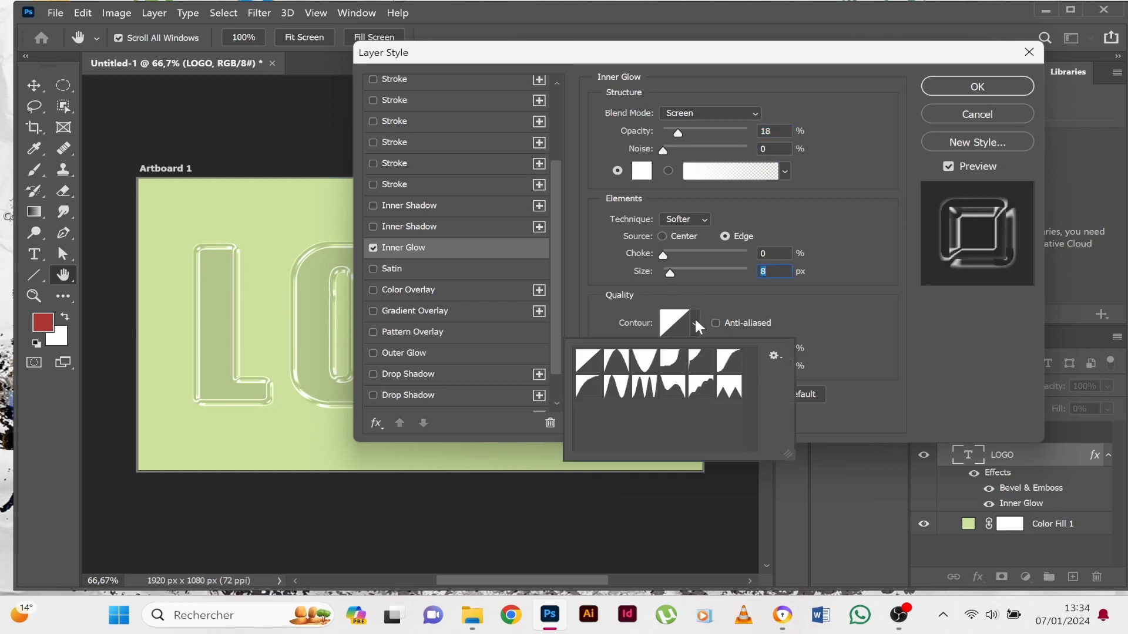
pyautogui.click(651, 363)
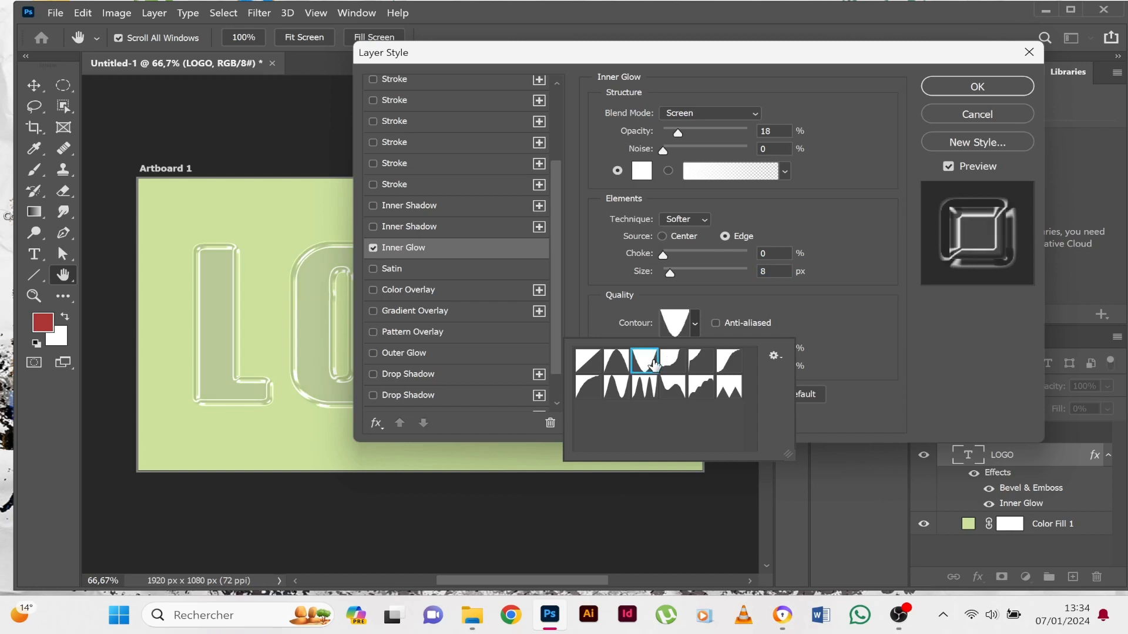
pyautogui.click(863, 349)
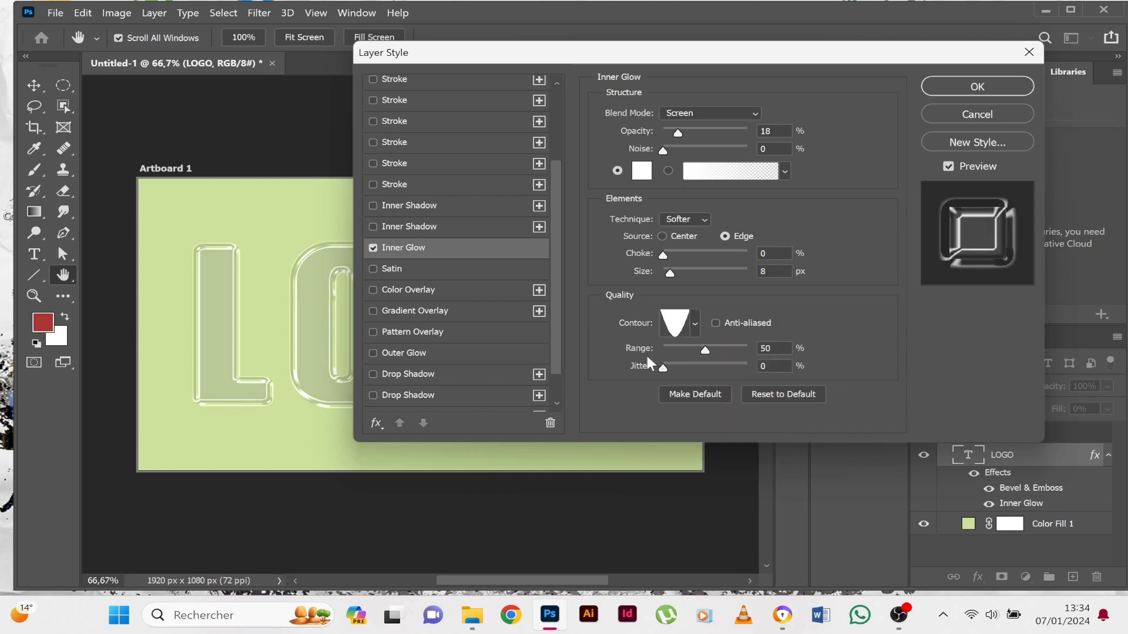
# Step: Enable Drop Shadow on the LOGO layer with 23% opacity, 23 px distance, 9% spread and 43 px size
pyautogui.moveTo(558, 293); pyautogui.dragTo(560, 380)
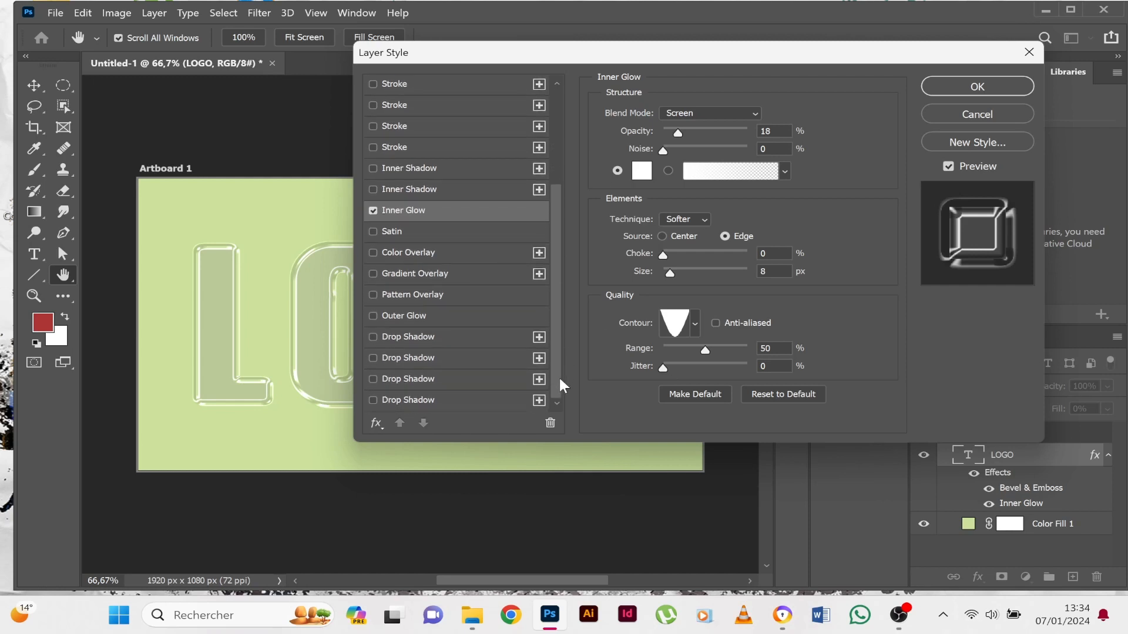
pyautogui.click(372, 337)
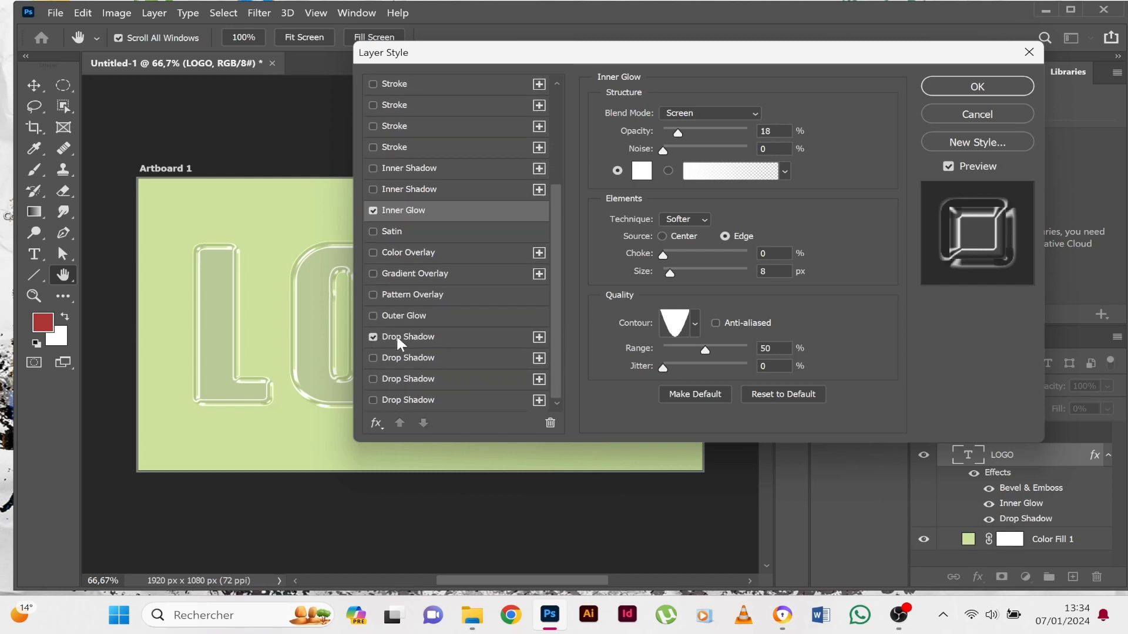
pyautogui.click(397, 336)
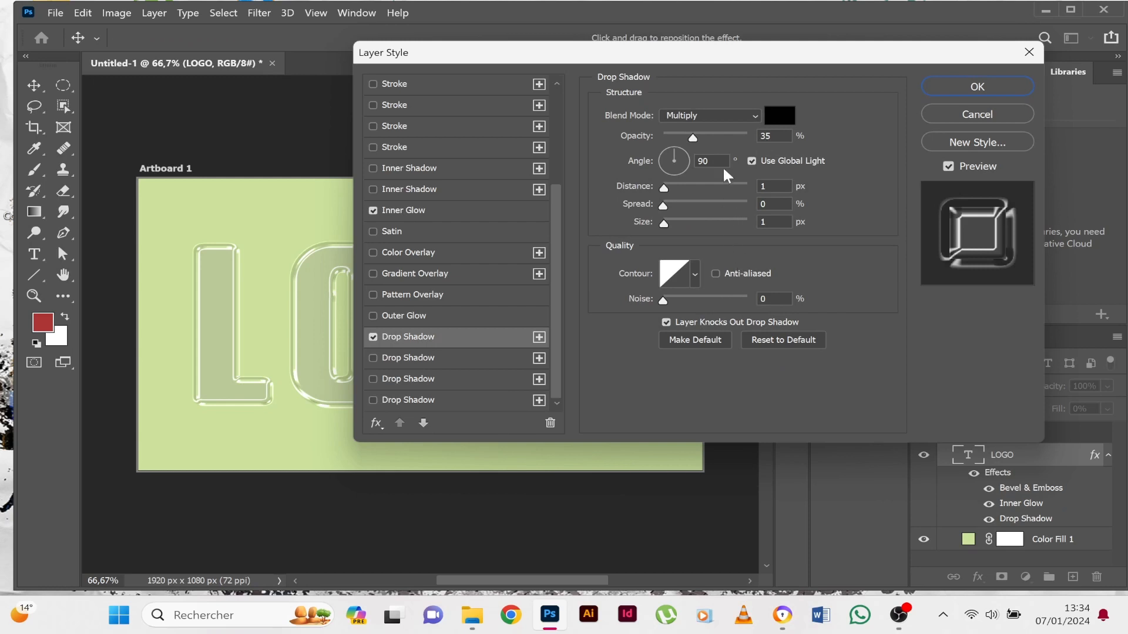
pyautogui.moveTo(693, 137); pyautogui.dragTo(682, 135)
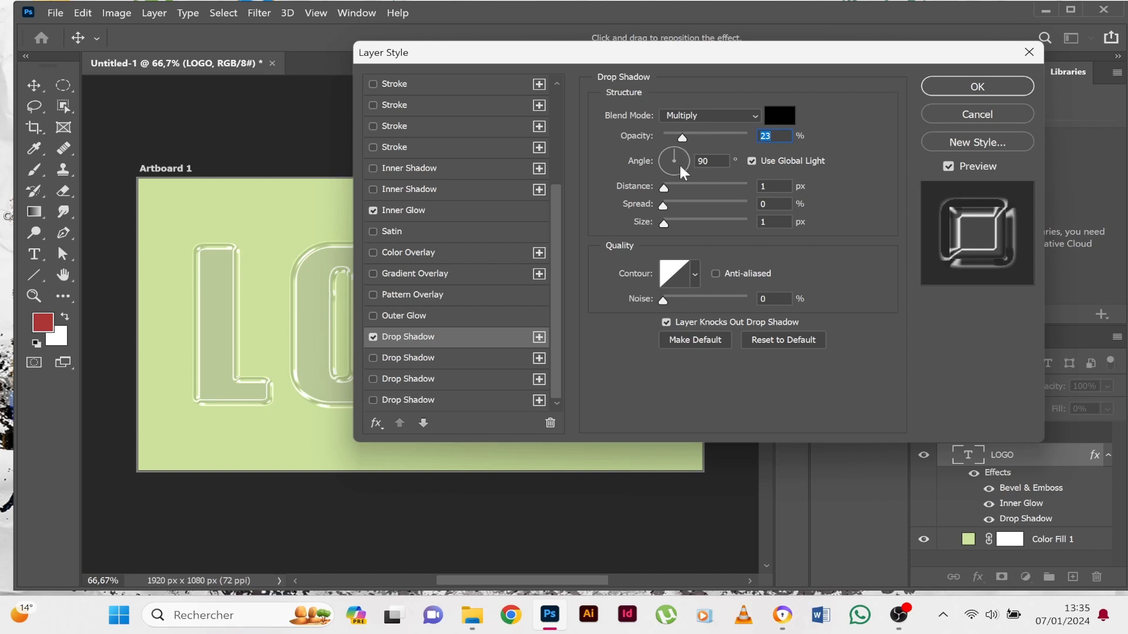
pyautogui.click(774, 186)
pyautogui.write('23')
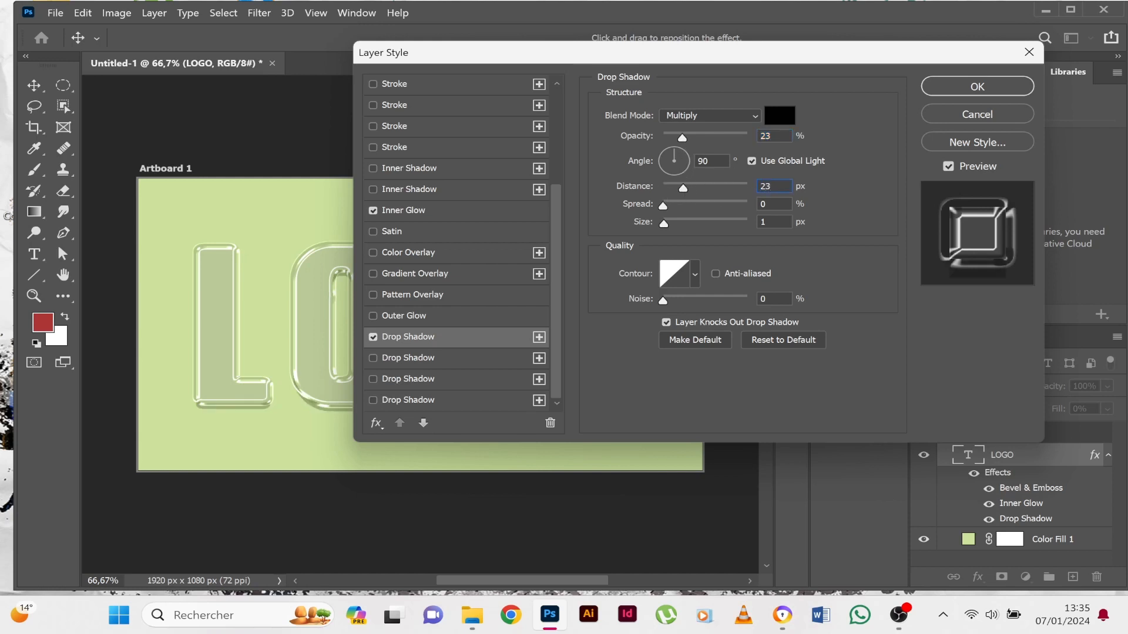
pyautogui.click(773, 203)
pyautogui.write('9')
pyautogui.click(765, 221)
pyautogui.write('43')
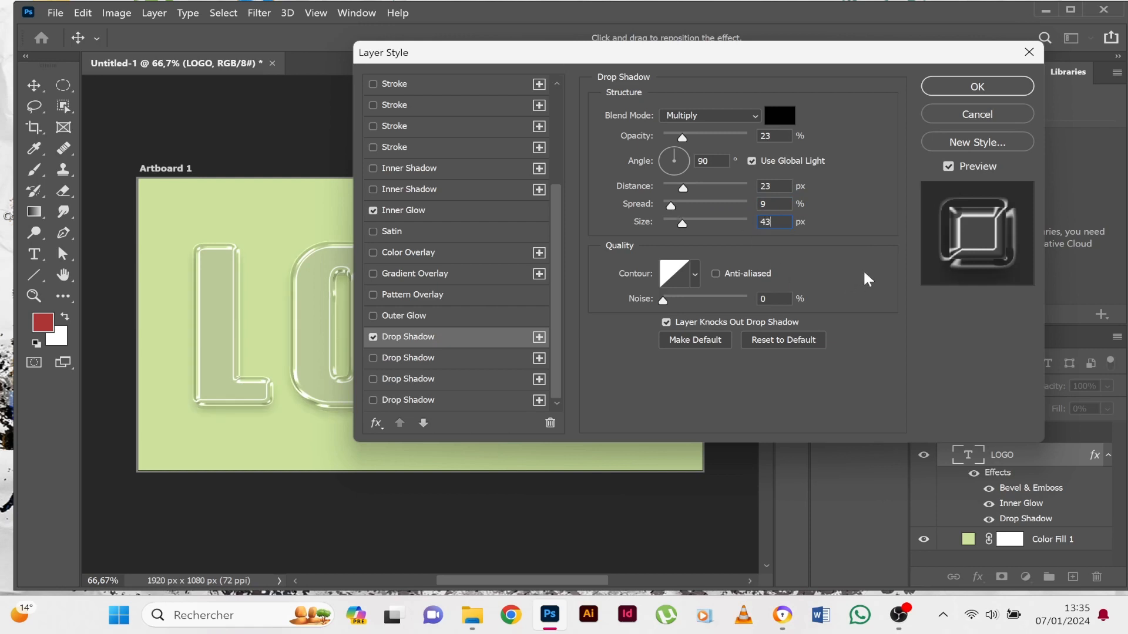
# Step: Give the drop shadow the V-shaped inverted-cone contour and apply the layer style to the LOGO text
pyautogui.click(695, 274)
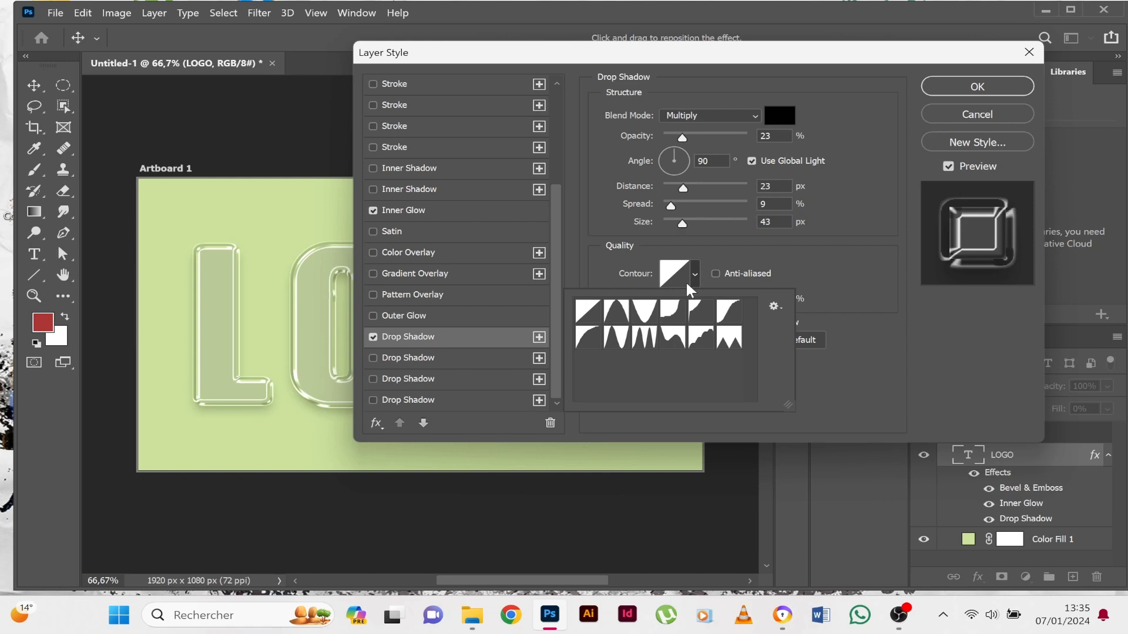
pyautogui.click(644, 315)
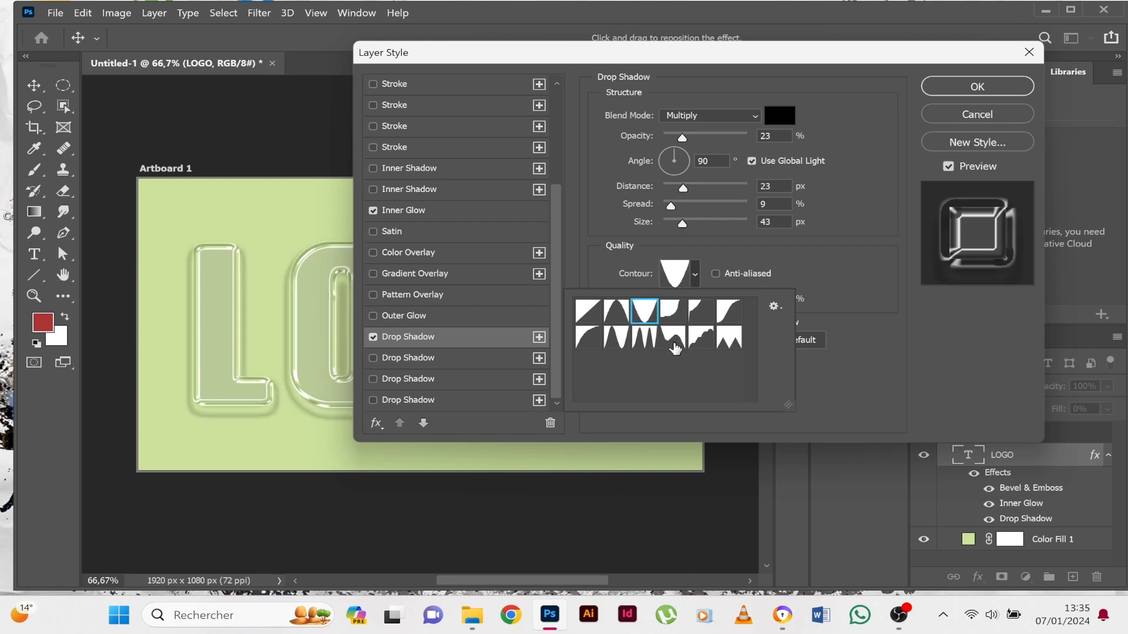
pyautogui.click(954, 357)
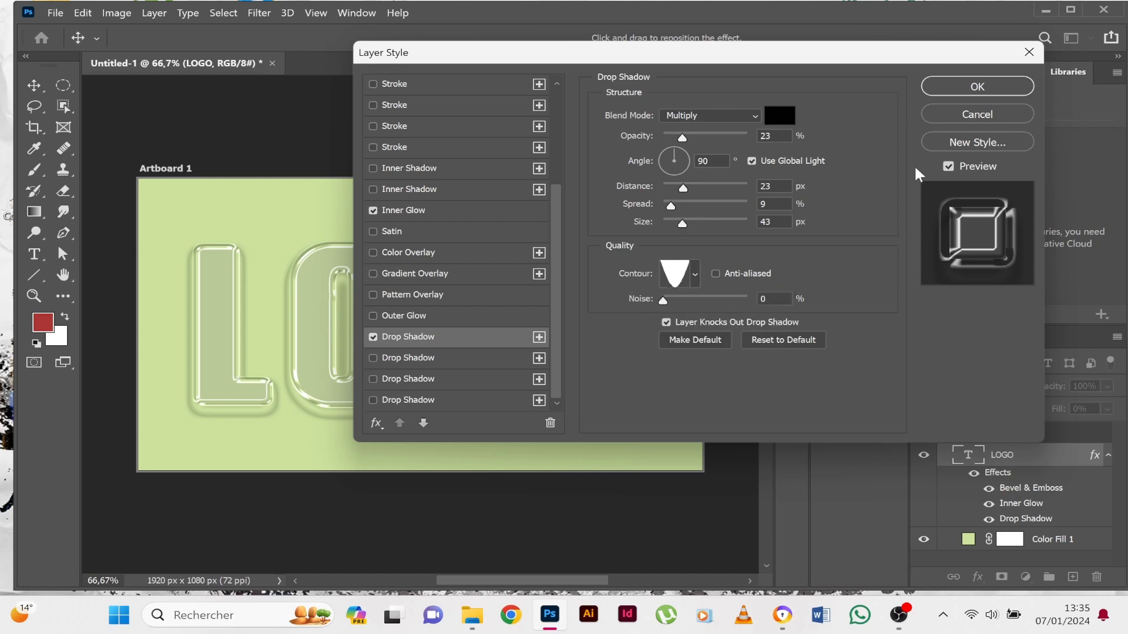
pyautogui.click(975, 83)
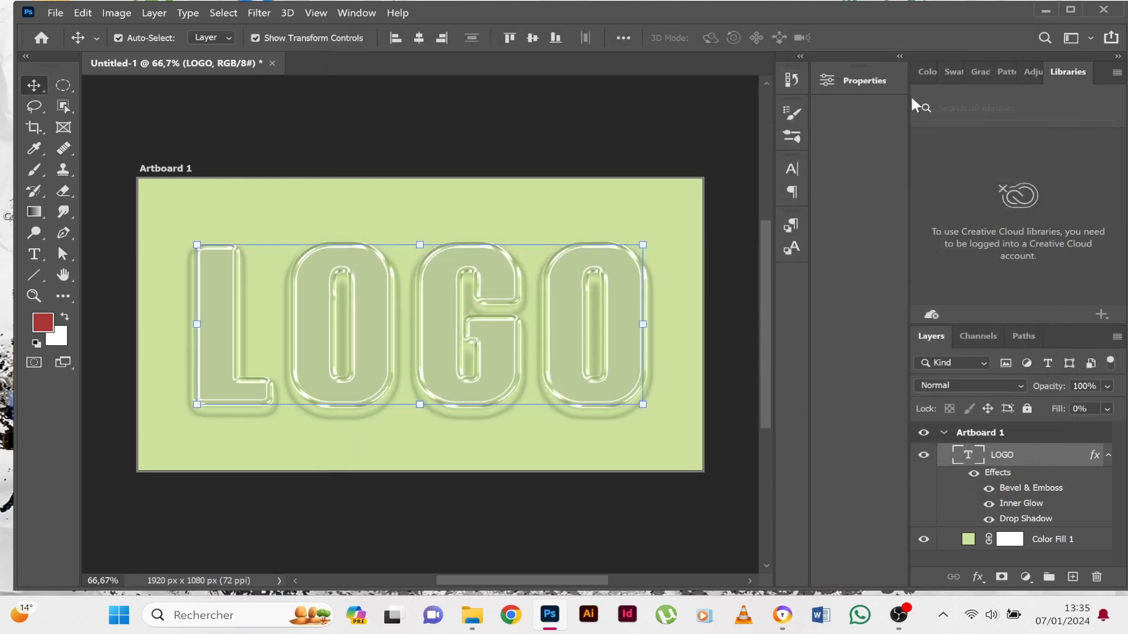
# Step: Add a gradient fill layer using the third preset in the Grays group, keeping the linear style at 90°
pyautogui.click(1026, 577)
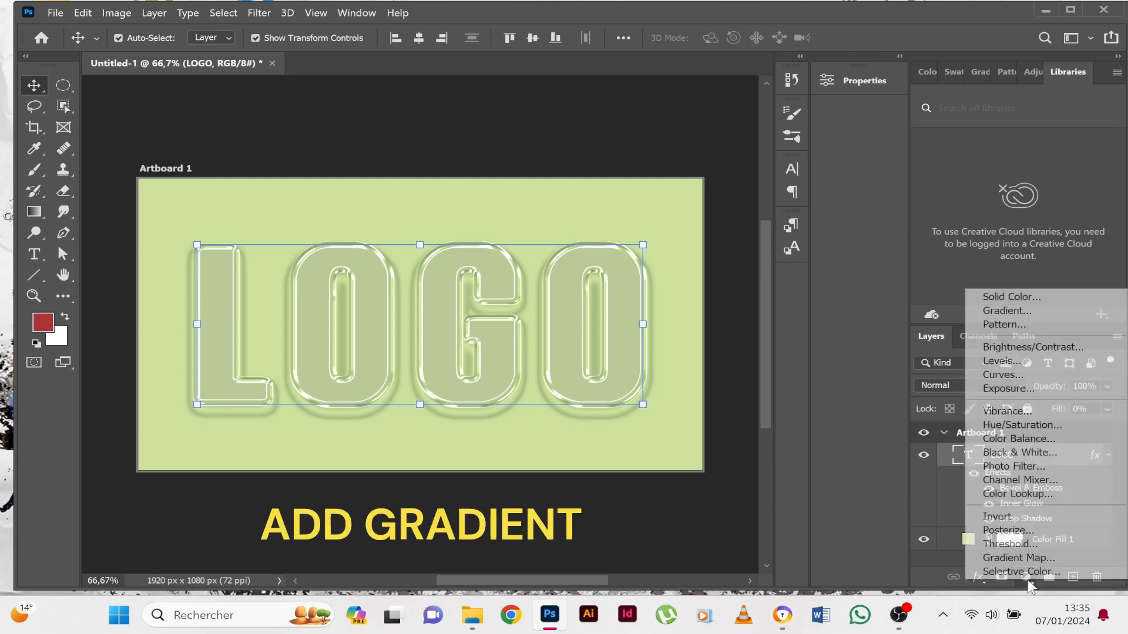
pyautogui.click(1021, 313)
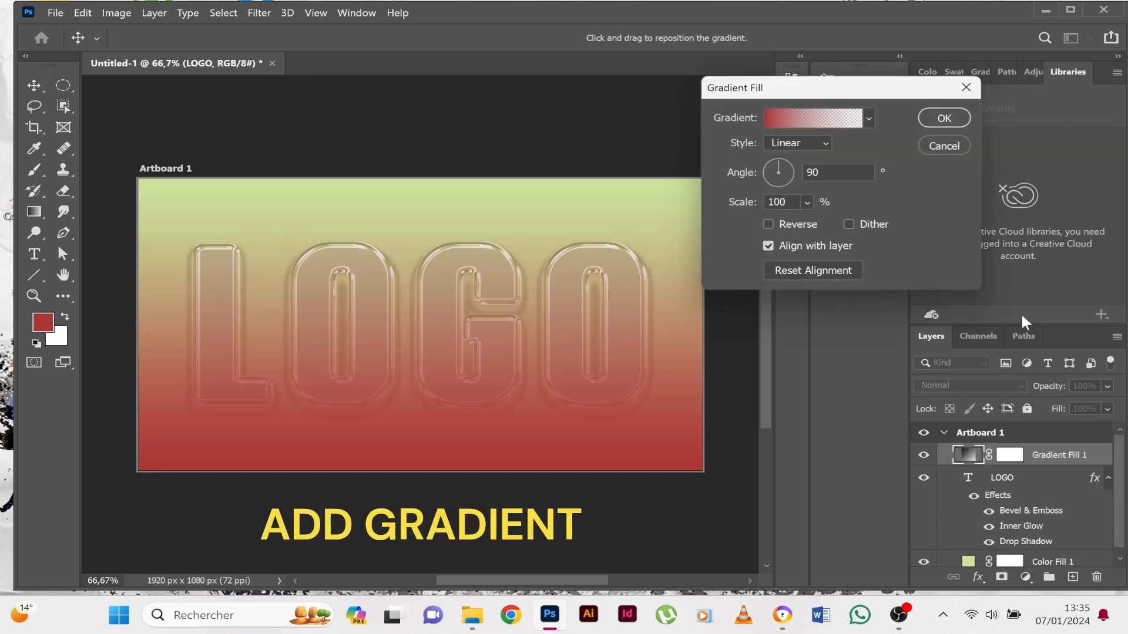
pyautogui.click(868, 118)
pyautogui.click(830, 202)
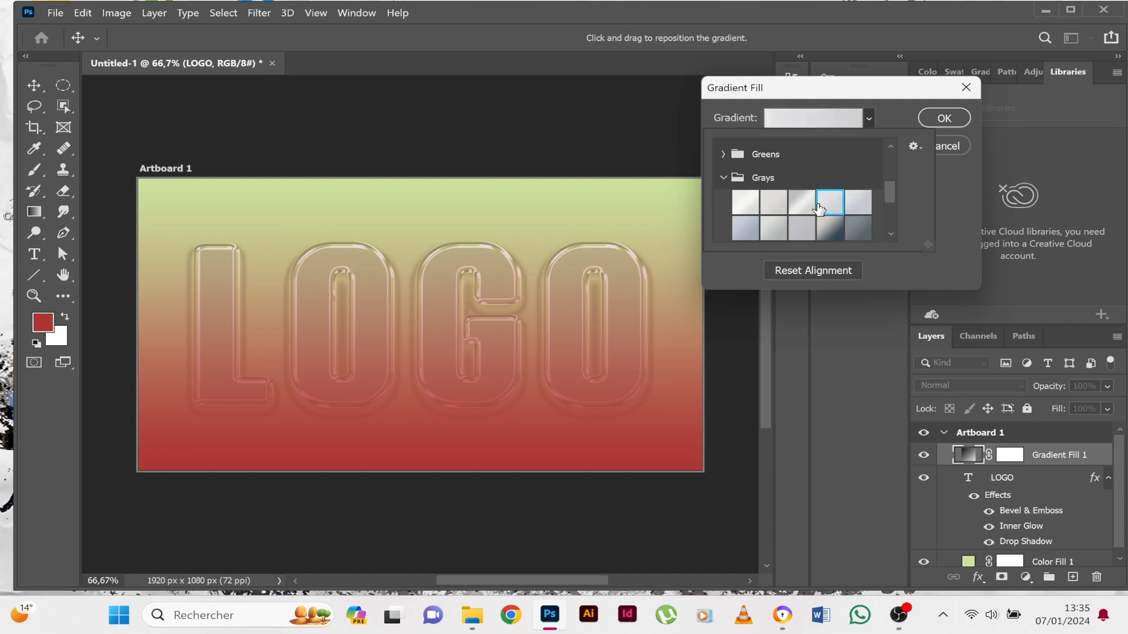
pyautogui.click(801, 203)
pyautogui.click(959, 118)
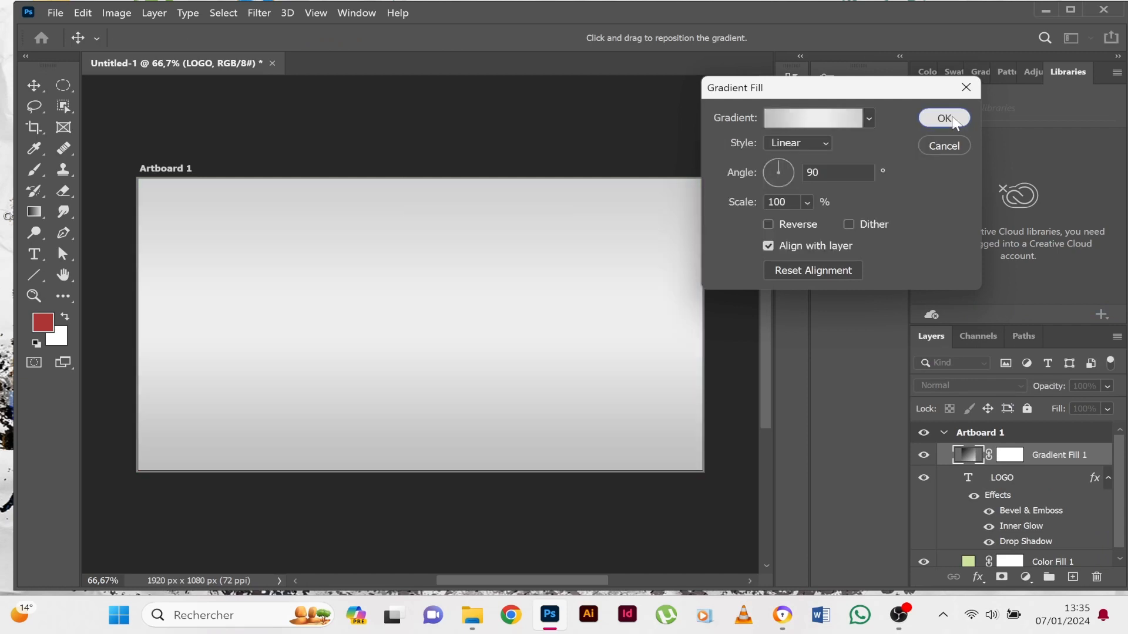
pyautogui.click(949, 118)
# Step: Move the Gradient Fill 1 layer below the LOGO layer, hide Color Fill 1 and deselect the layers
pyautogui.moveTo(991, 455); pyautogui.dragTo(957, 558)
pyautogui.click(924, 562)
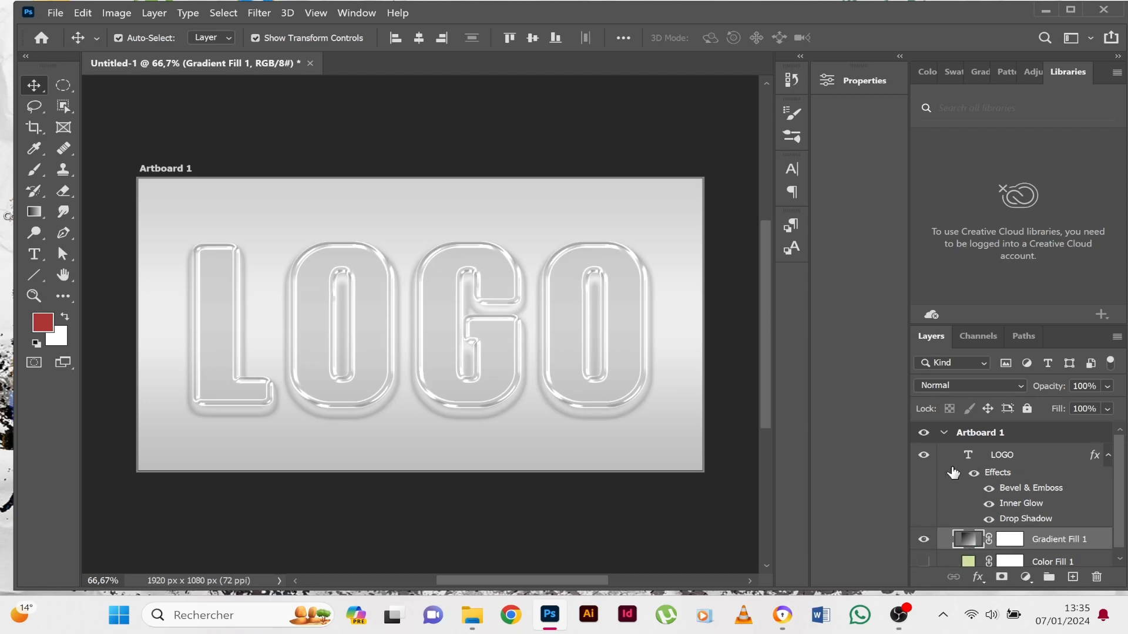
pyautogui.click(324, 120)
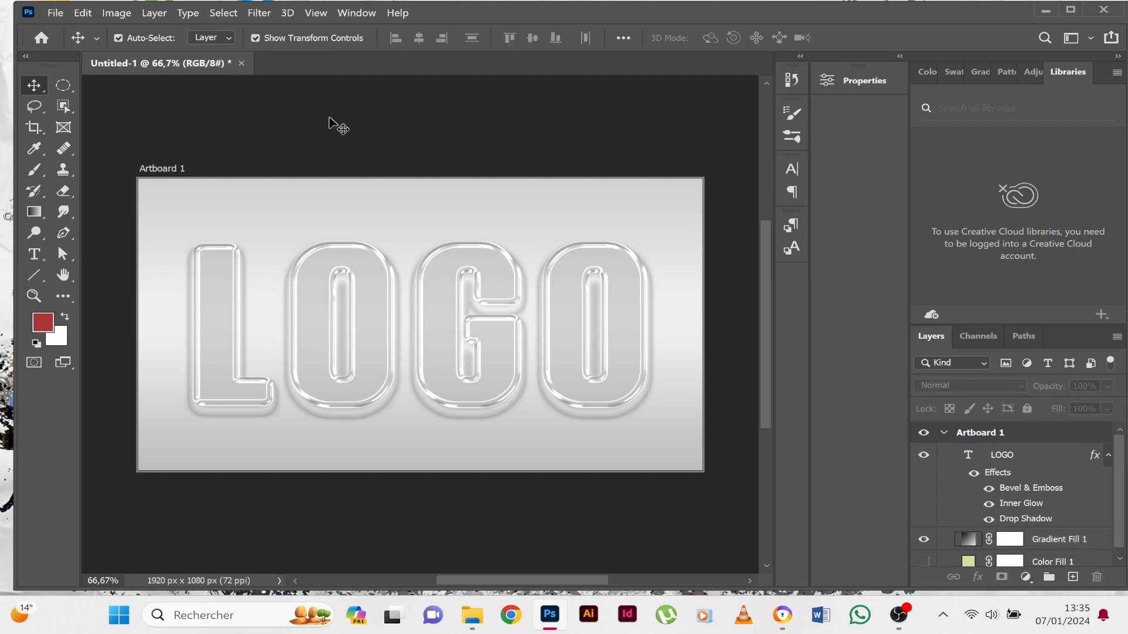
# Step: Show Color Fill 1 instead of Gradient Fill 1 and change its color to dark green #486021
pyautogui.click(925, 562)
pyautogui.click(924, 539)
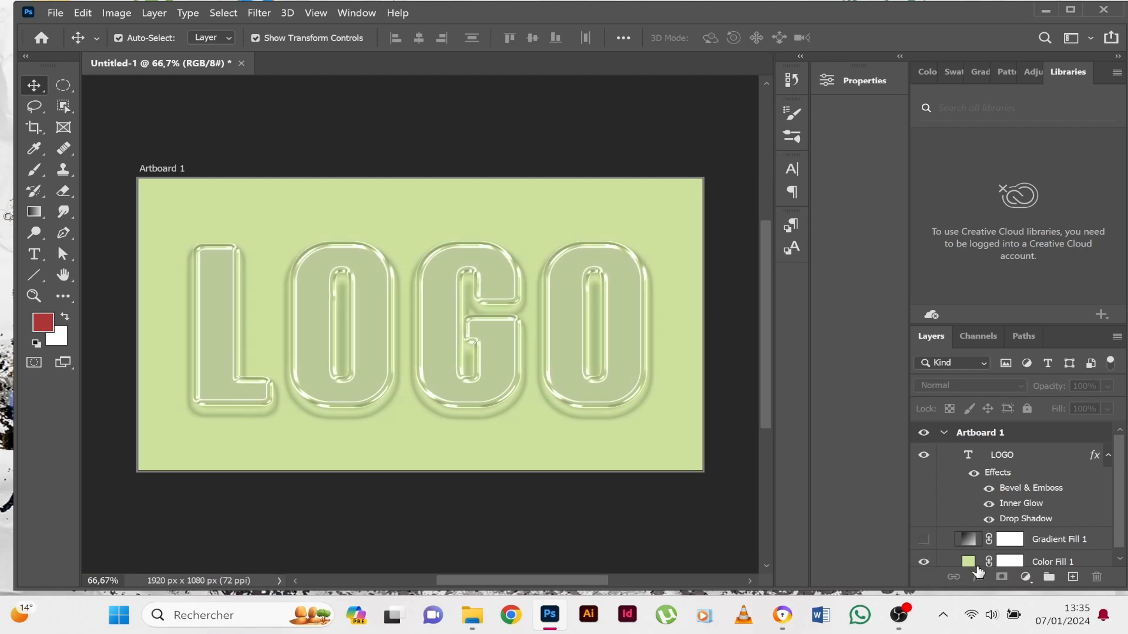
pyautogui.click(968, 562)
pyautogui.doubleClick(969, 561)
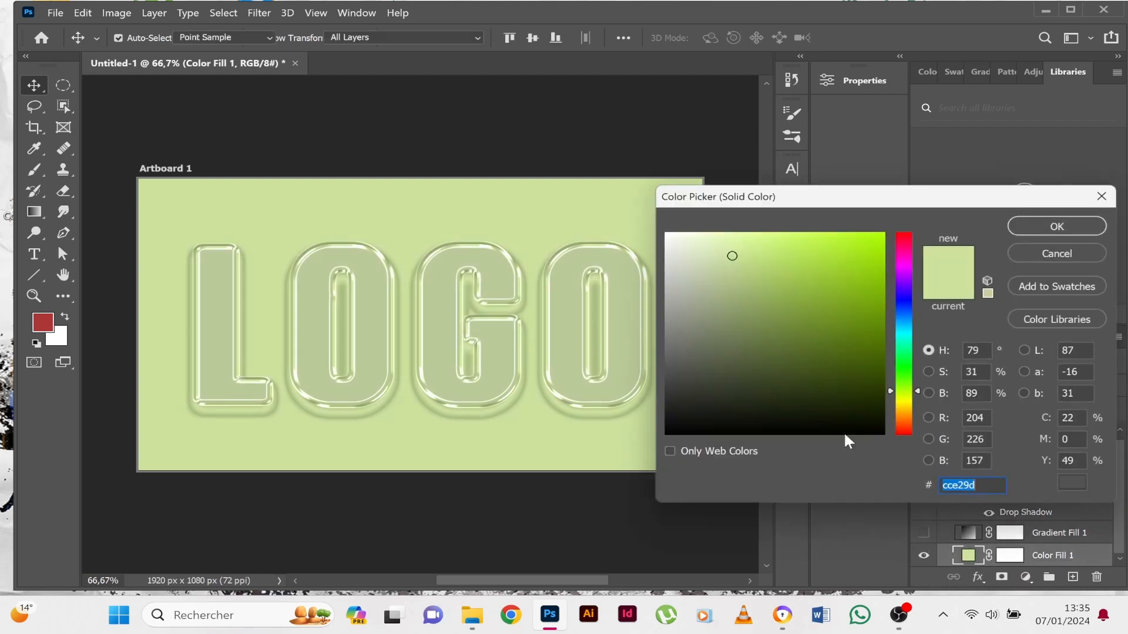
pyautogui.moveTo(723, 296)
pyautogui.mouseDown()
pyautogui.moveTo(619, 191)
pyautogui.moveTo(705, 393)
pyautogui.moveTo(683, 461)
pyautogui.moveTo(790, 407)
pyautogui.moveTo(866, 393)
pyautogui.moveTo(902, 411)
pyautogui.moveTo(882, 221)
pyautogui.mouseUp()
pyautogui.click(905, 383)
pyautogui.moveTo(845, 252); pyautogui.dragTo(791, 318)
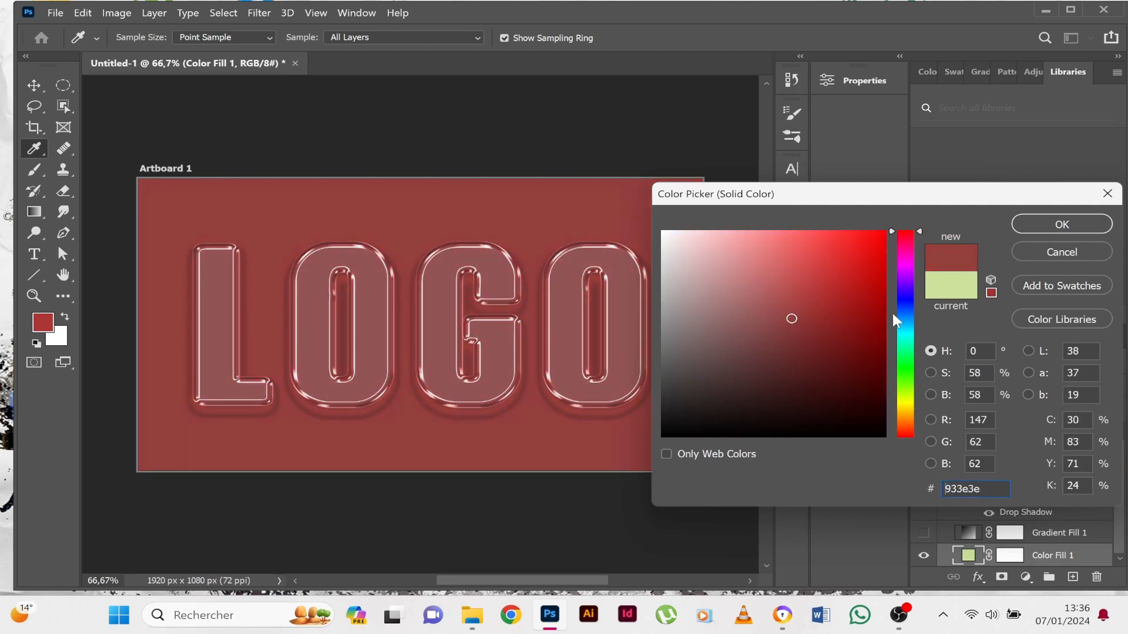
pyautogui.click(903, 315)
pyautogui.click(904, 369)
pyautogui.click(797, 279)
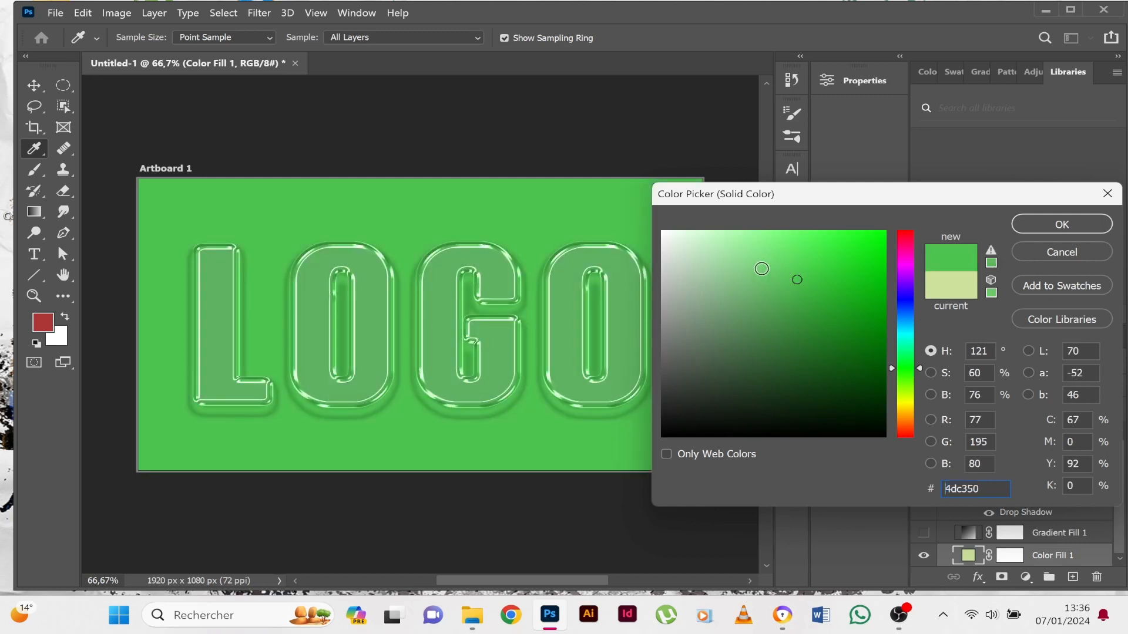
pyautogui.click(756, 269)
pyautogui.click(808, 361)
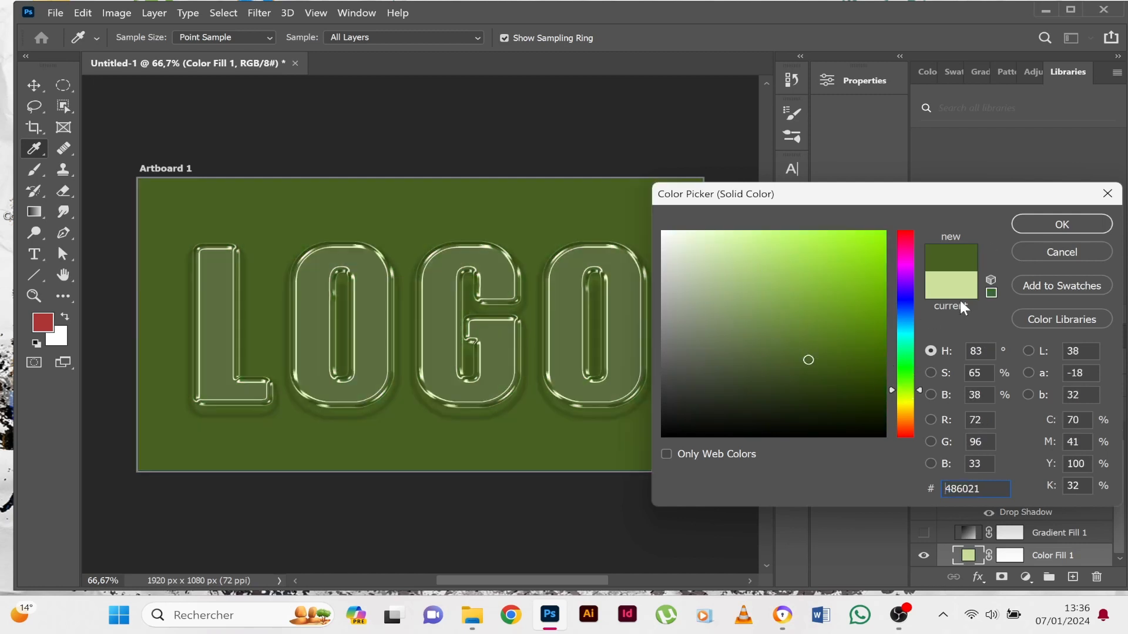
pyautogui.click(1051, 225)
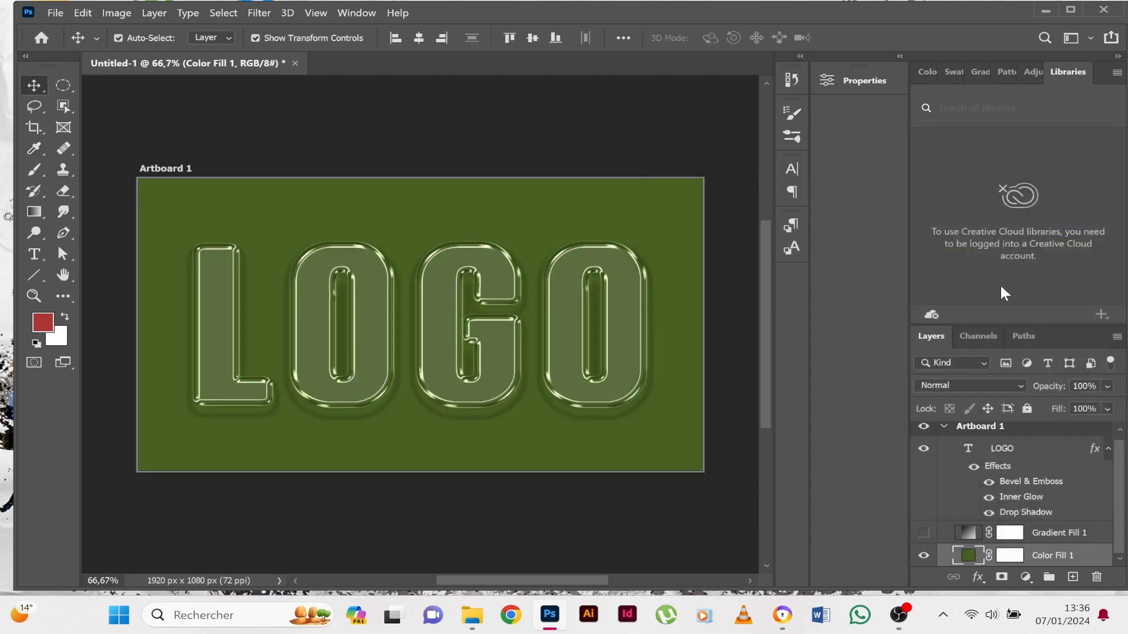
# Step: Hide Color Fill 1 and show the Gradient Fill 1 background again
pyautogui.click(923, 555)
pyautogui.click(924, 533)
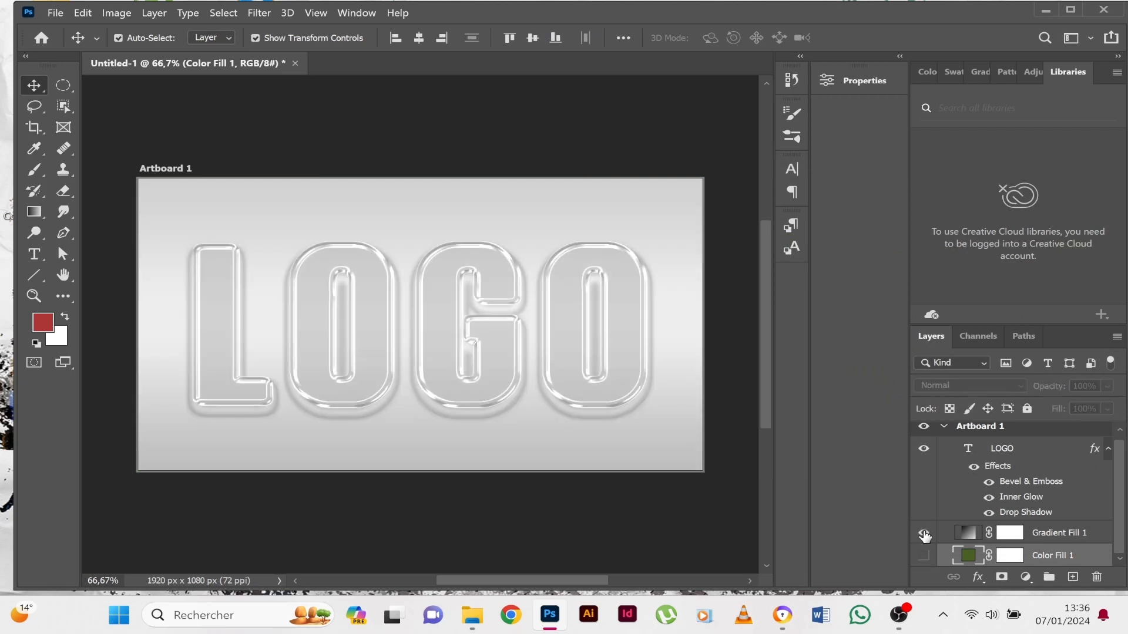